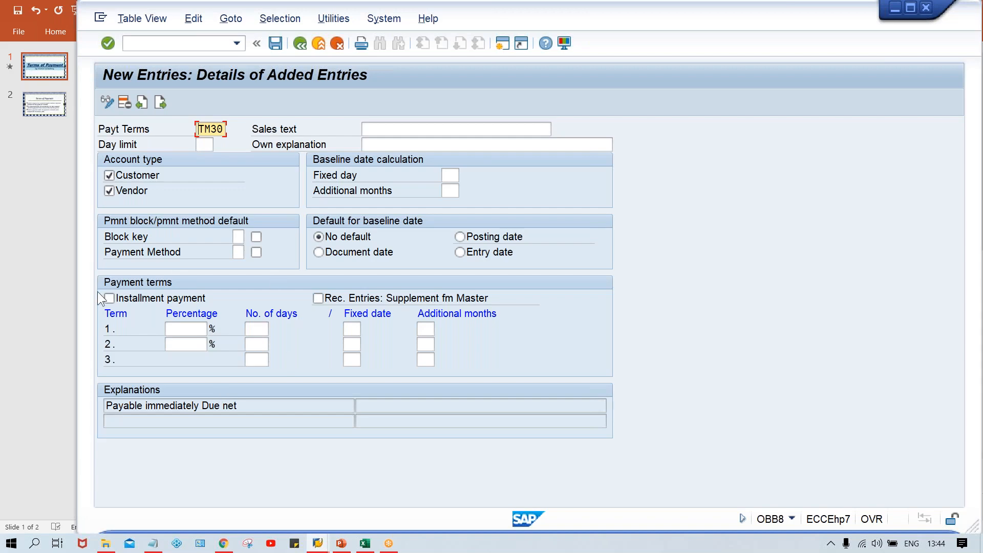
Set the number of days for the first term of payment terms TM30 to 30.
left_click(259, 328)
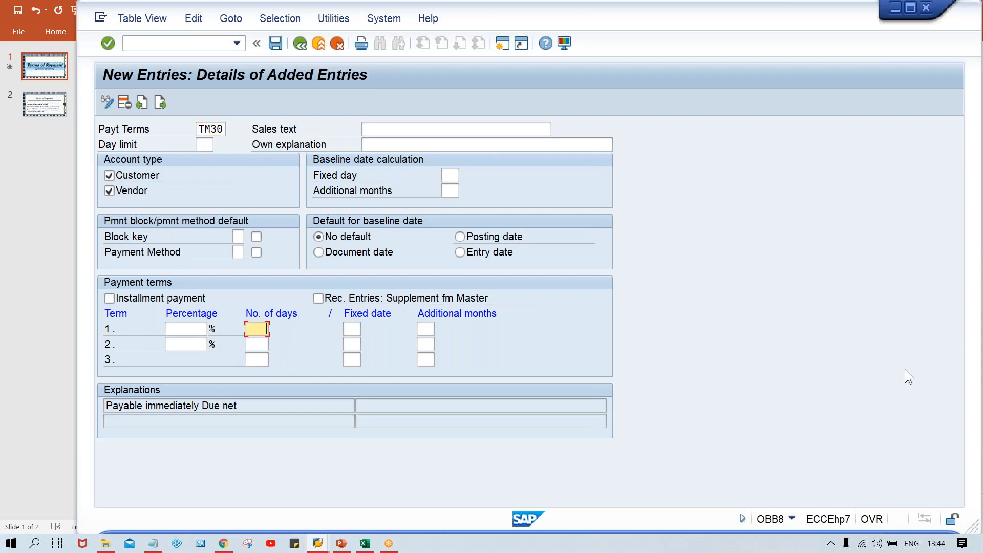
type("30")
key("Return")
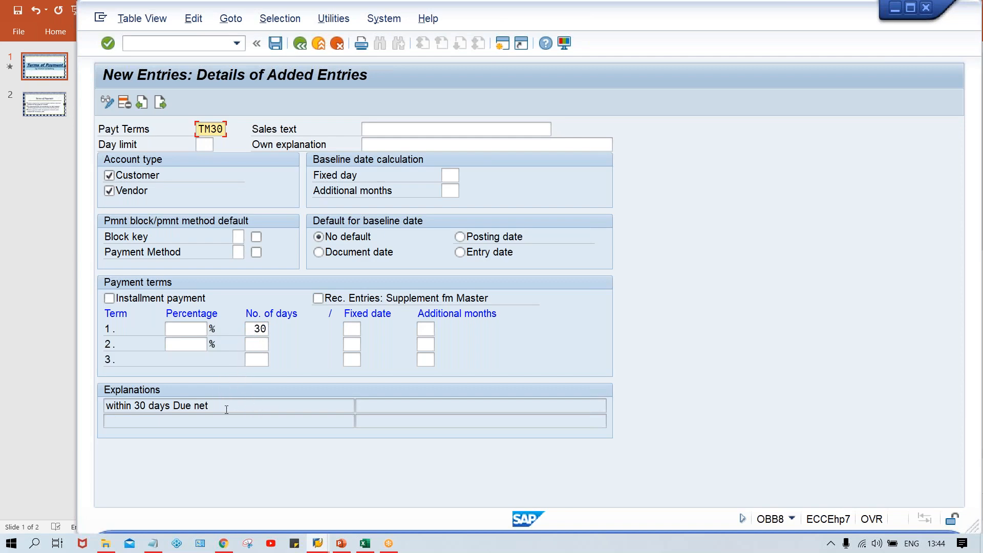
Copy the explanation "within 30 days Due net" into both the sales text and own explanation of TM30.
left_click_drag(222, 410, 99, 390)
key("ctrl+c")
left_click(220, 342)
left_click(391, 134)
key("ctrl+v")
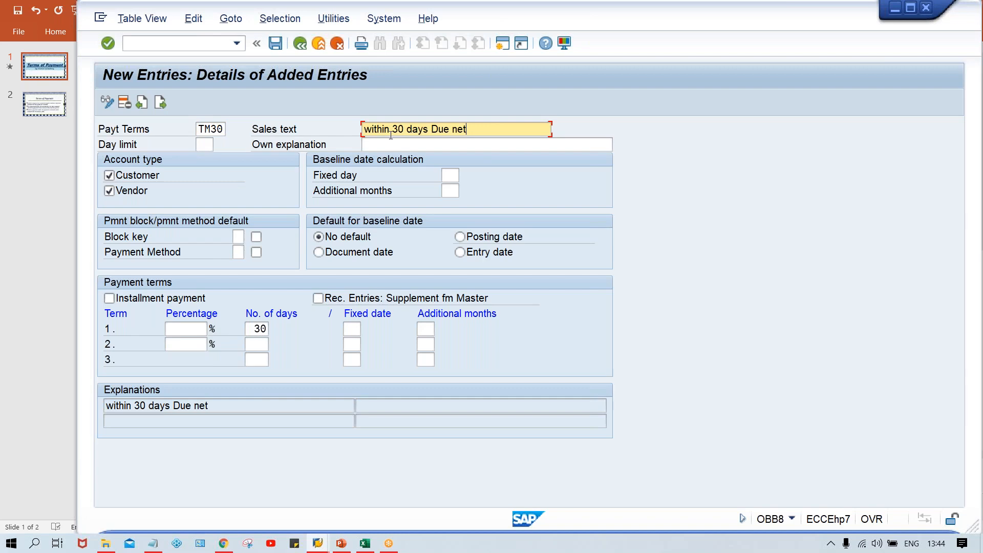
left_click(378, 143)
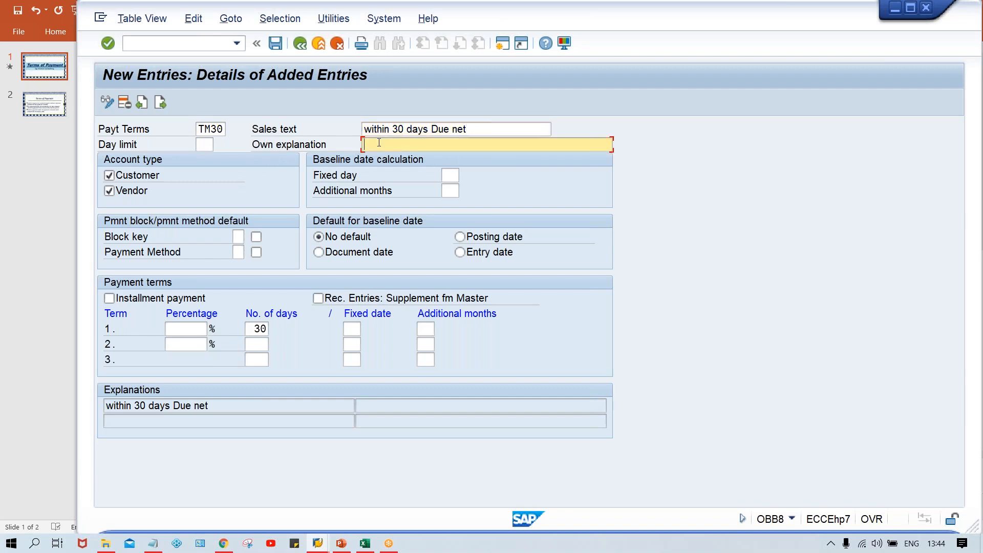
key("ctrl+v")
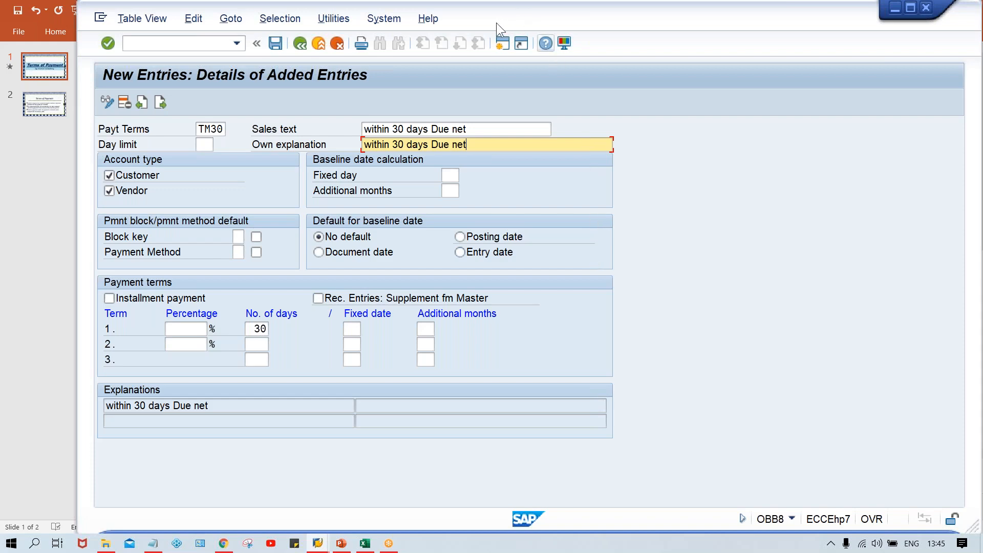
Outline the Default for baseline date options with a red on-screen pen and clear the annotation.
left_click(581, 9)
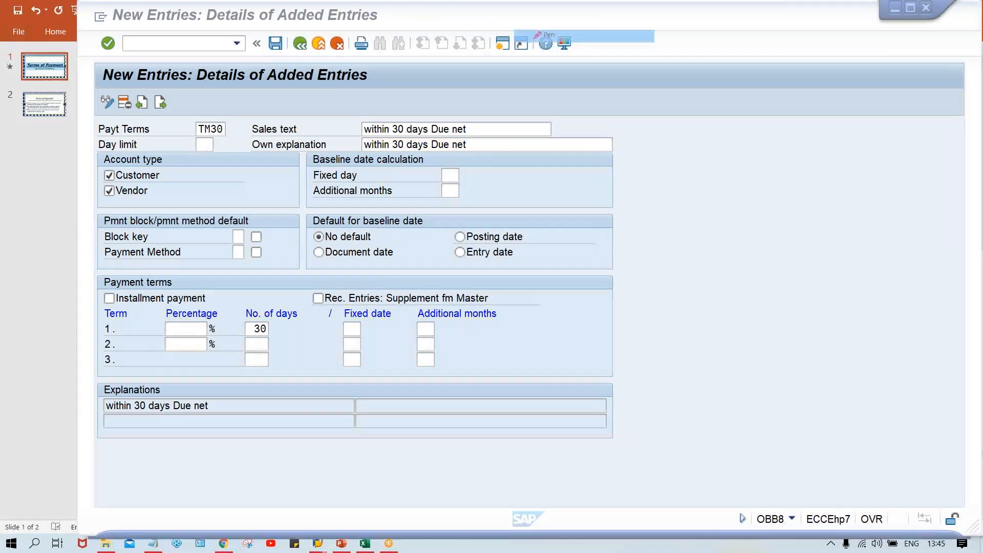
mouse_move(310, 206)
left_mouse_down()
mouse_move(346, 272)
mouse_move(554, 272)
mouse_move(552, 208)
mouse_move(311, 205)
left_mouse_up()
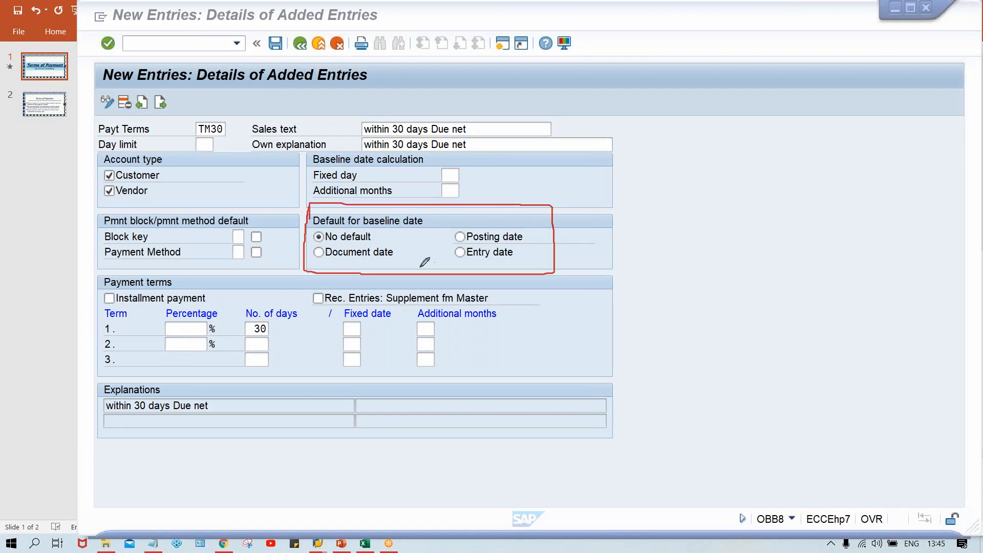
left_click(626, 81)
left_click(600, 78)
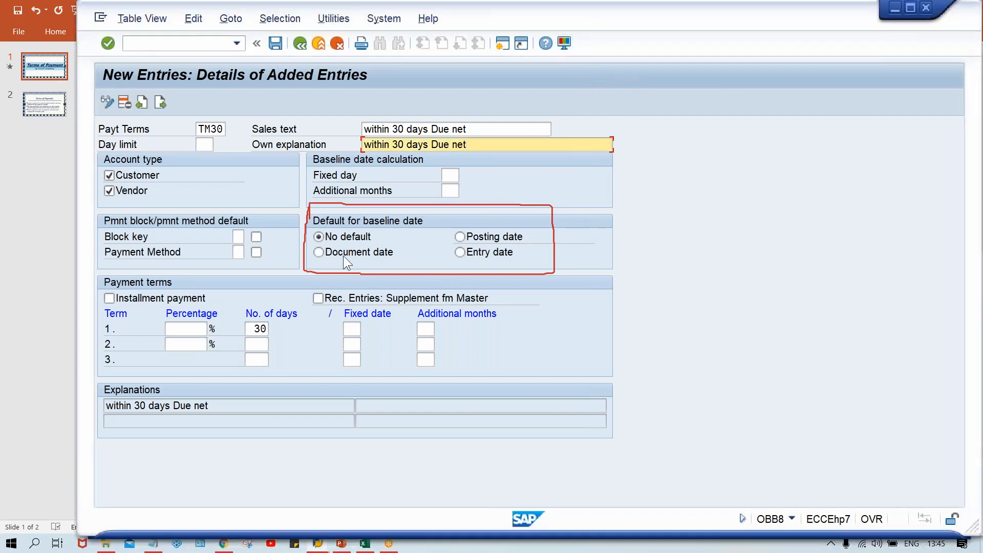
left_click(329, 237)
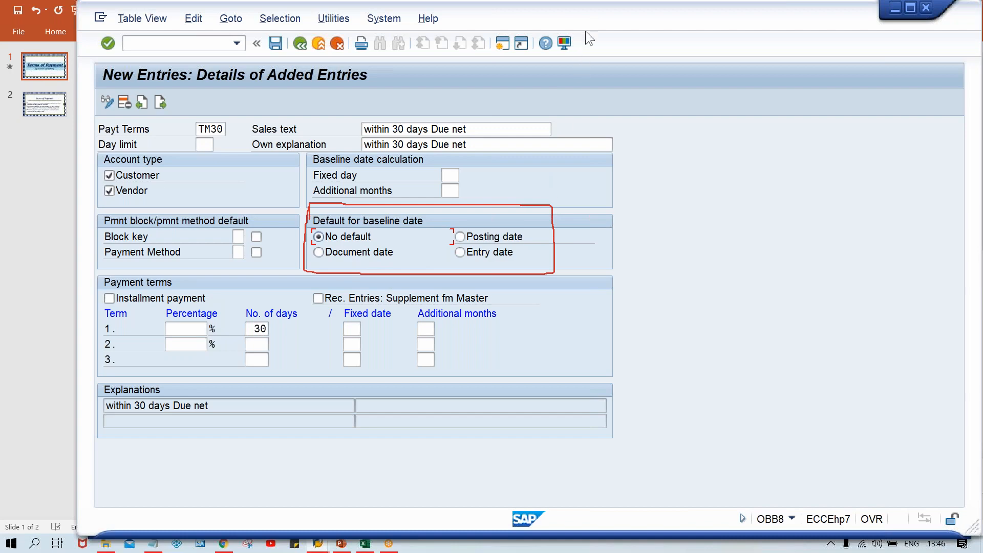
left_click(588, 10)
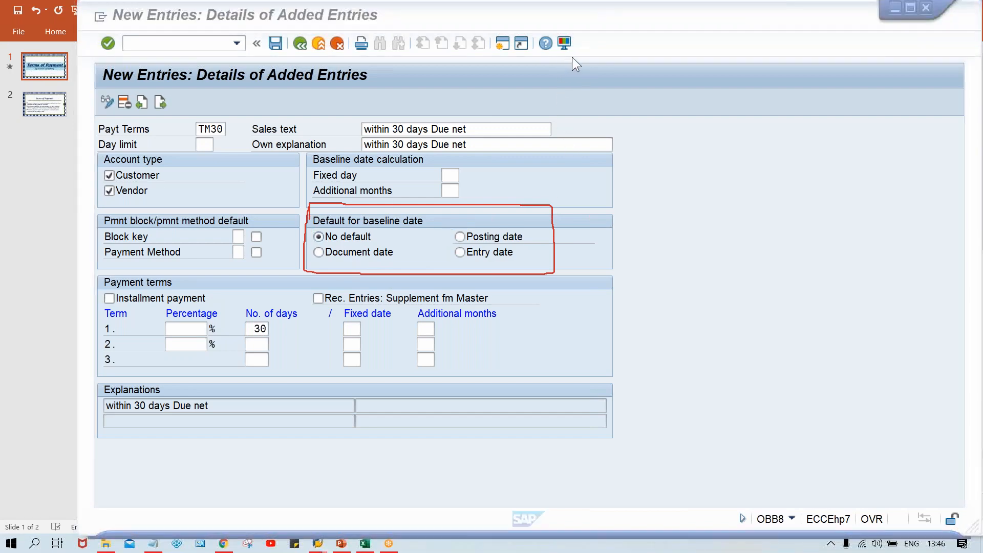
left_click(570, 93)
left_click(536, 317)
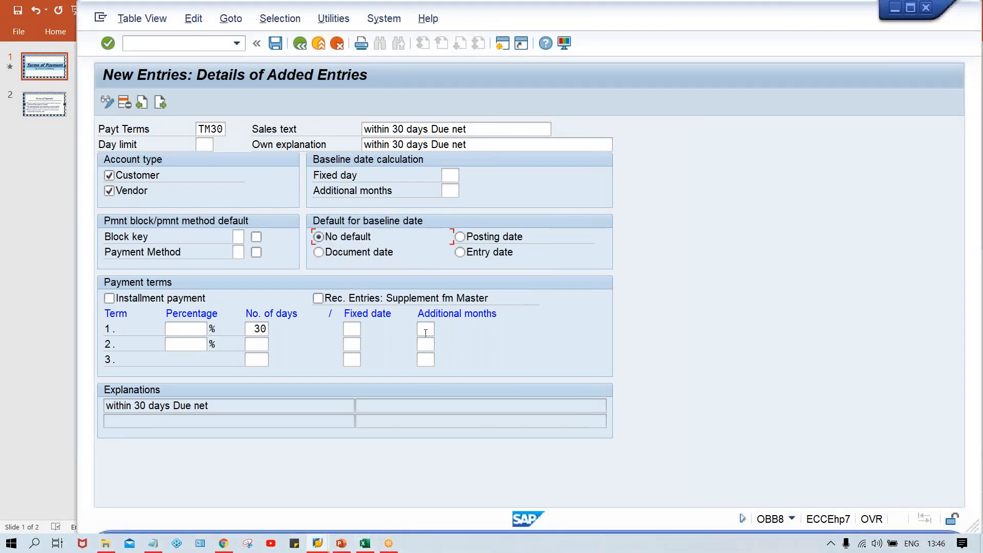
Save the TM30 payment terms entry and accept the customizing request.
key("ctrl+s")
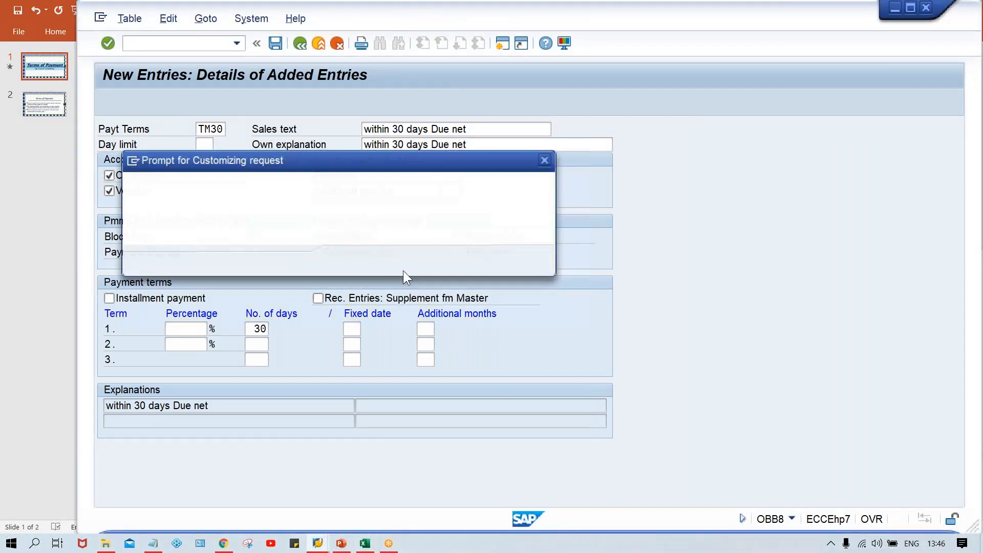
left_click(353, 262)
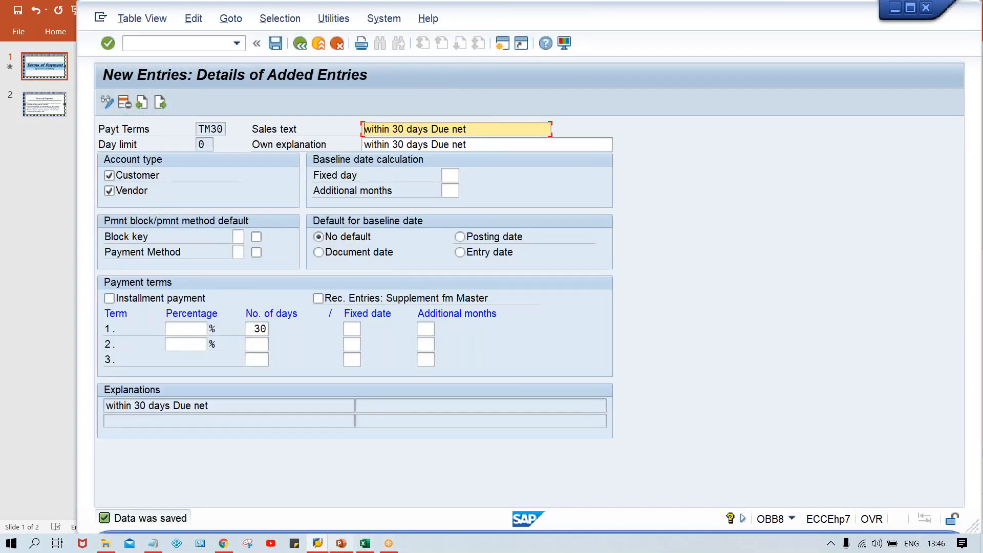
Switch to the Class workbook in Excel and enter the label IN.DT. in F12 with the date 01.08.2020 in G12.
mouse_move(363, 544)
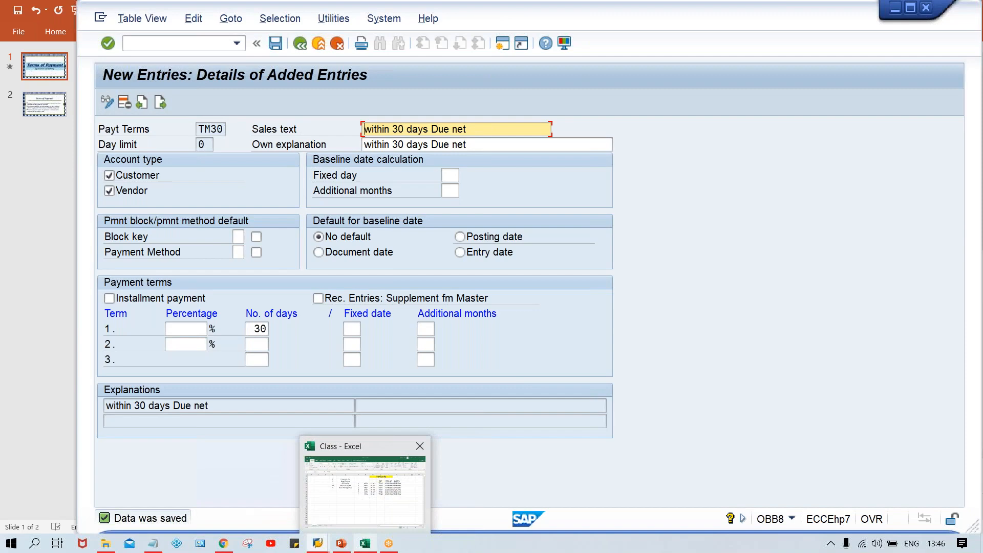
left_click(357, 511)
left_click(400, 347)
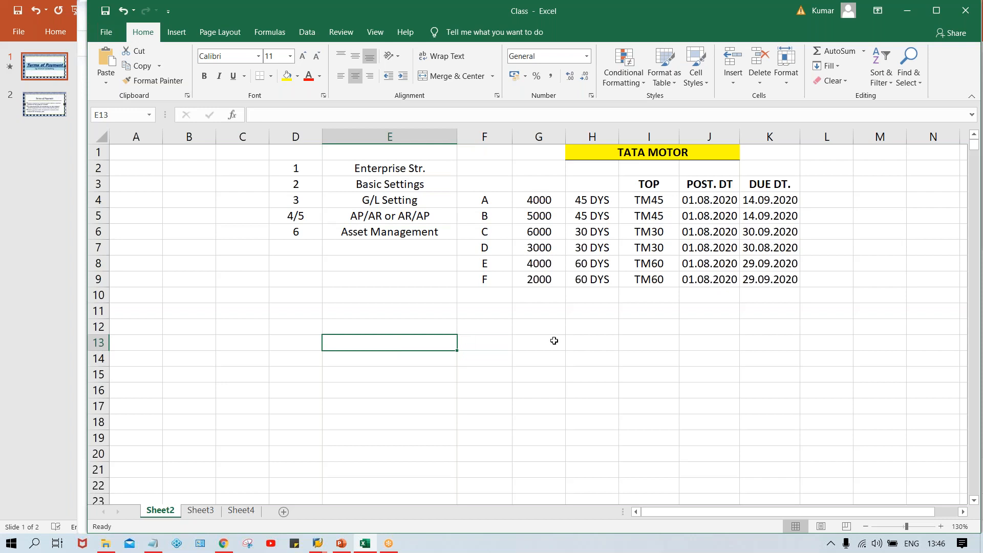
left_click(484, 326)
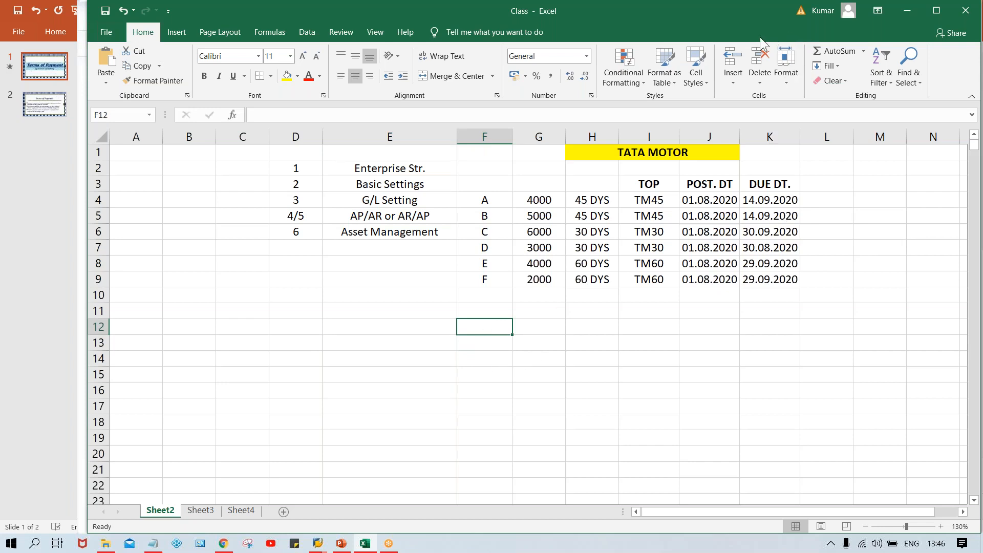
left_click(761, 53)
type("IN")
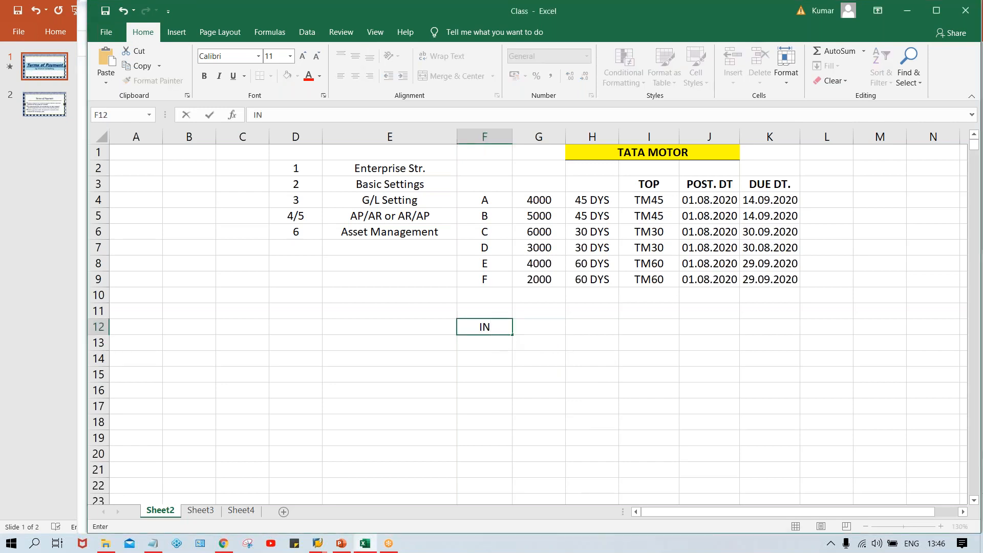
type(".DT.")
left_click(549, 324)
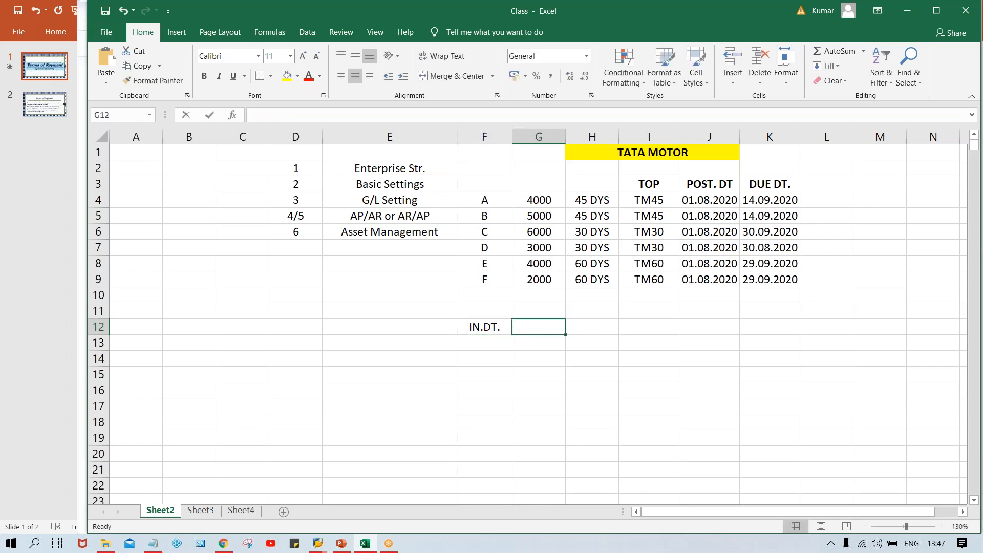
type("01.08.2020")
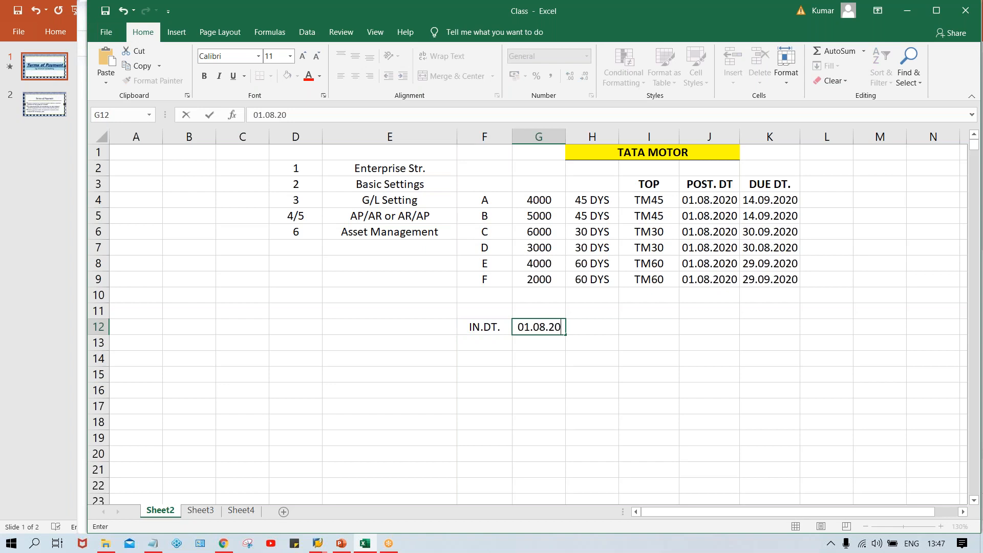
key("Return")
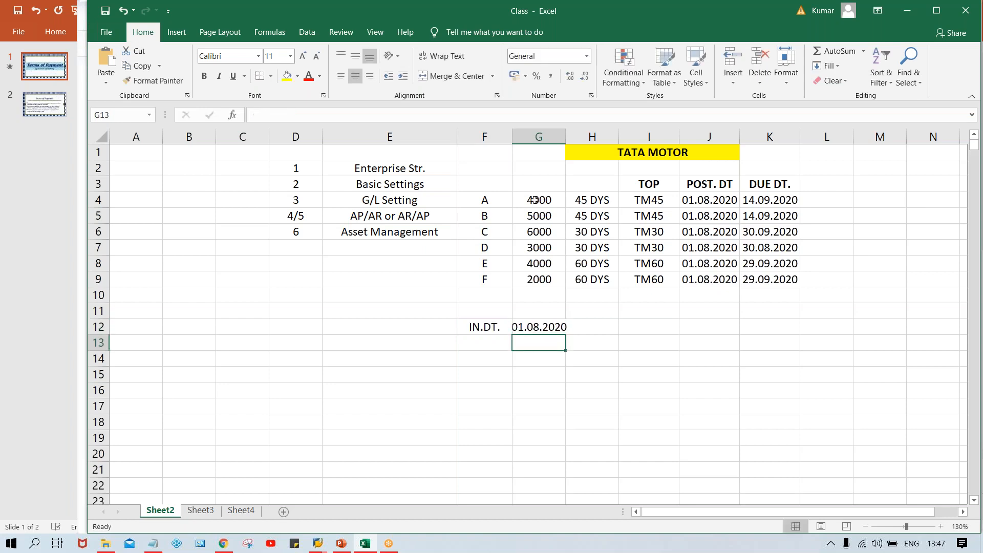
Extend the label in F12 to "IN.DT/DC. DT." and widen columns F and G to fit their contents.
double_click(566, 137)
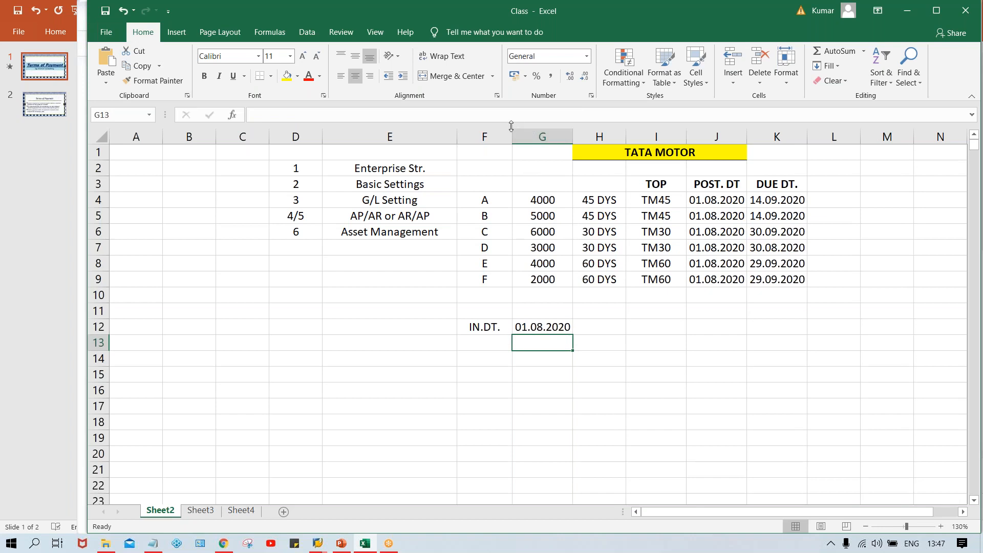
left_click_drag(512, 136, 527, 137)
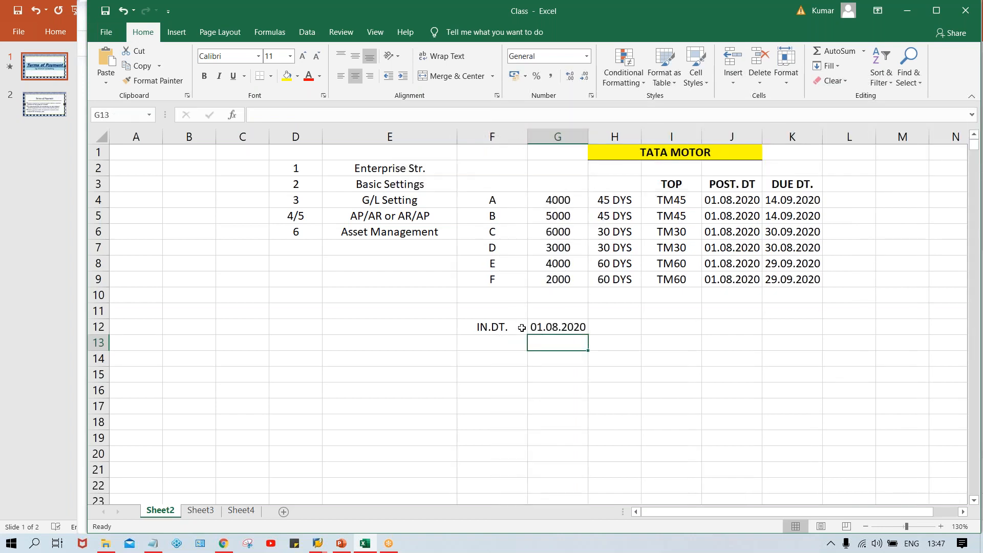
double_click(520, 326)
key("BackSpace")
type("/D")
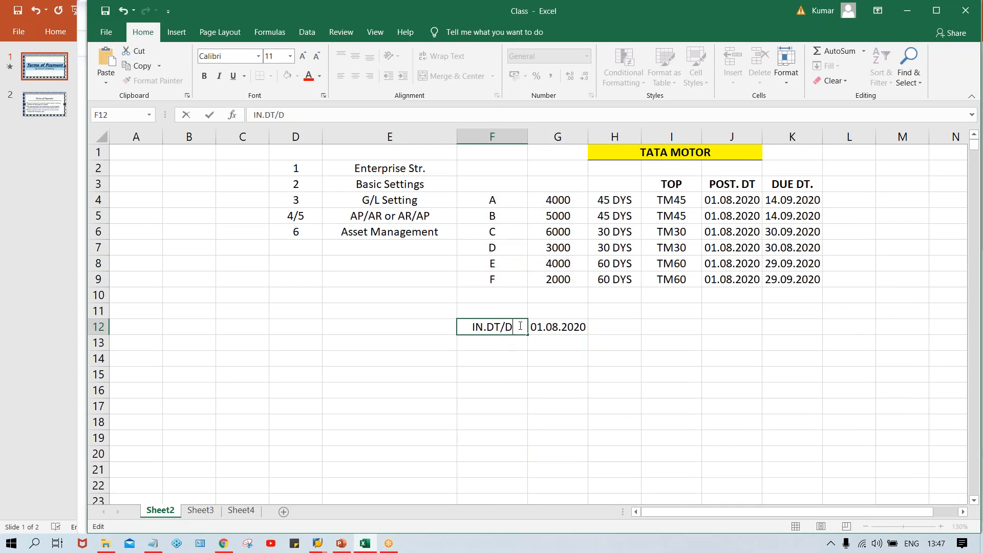
type("D")
key("BackSpace")
type("C. DT")
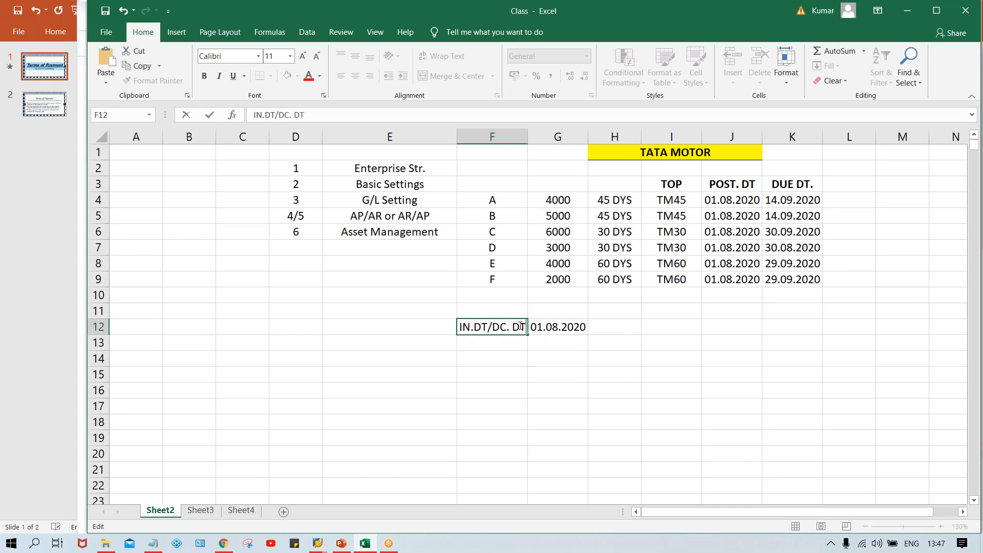
type(".")
key("Return")
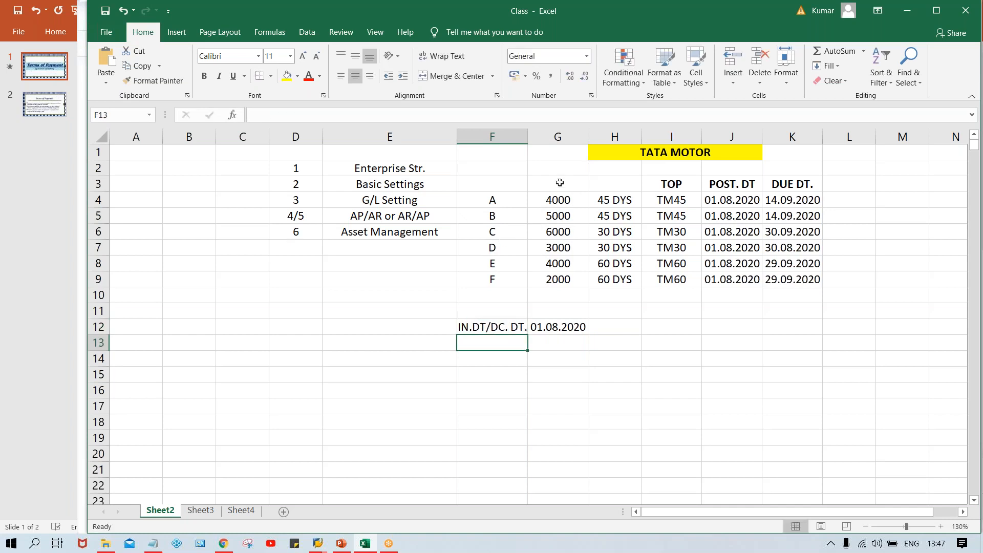
left_click_drag(528, 136, 531, 136)
left_click(486, 321)
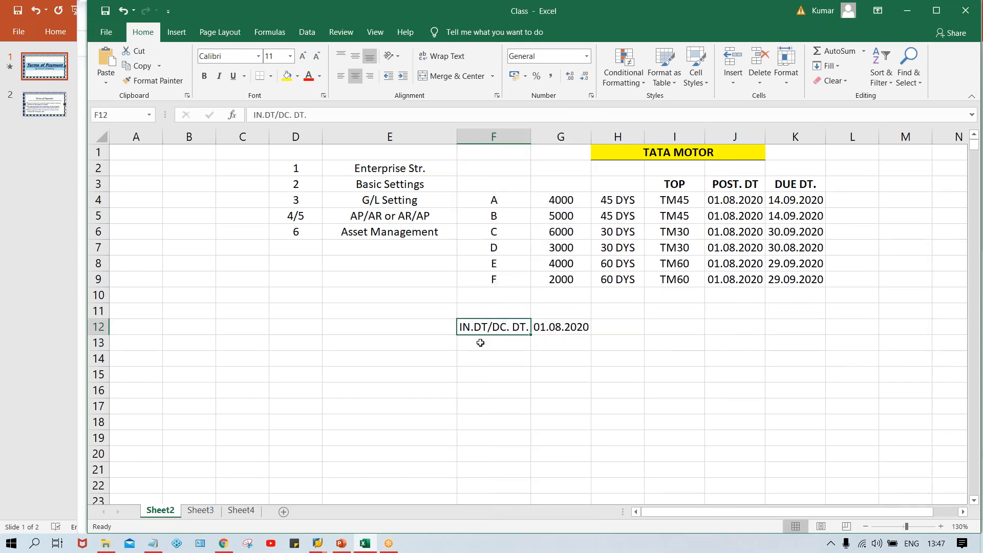
left_click(560, 325)
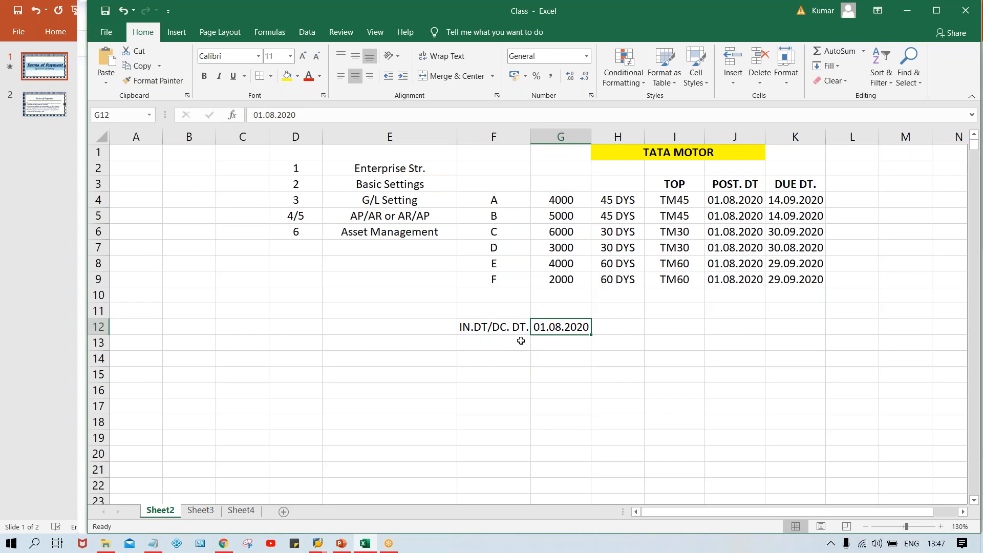
Enter the date 05.08.2020 in G13 and label it "POST. DT." in F13.
left_click(546, 345)
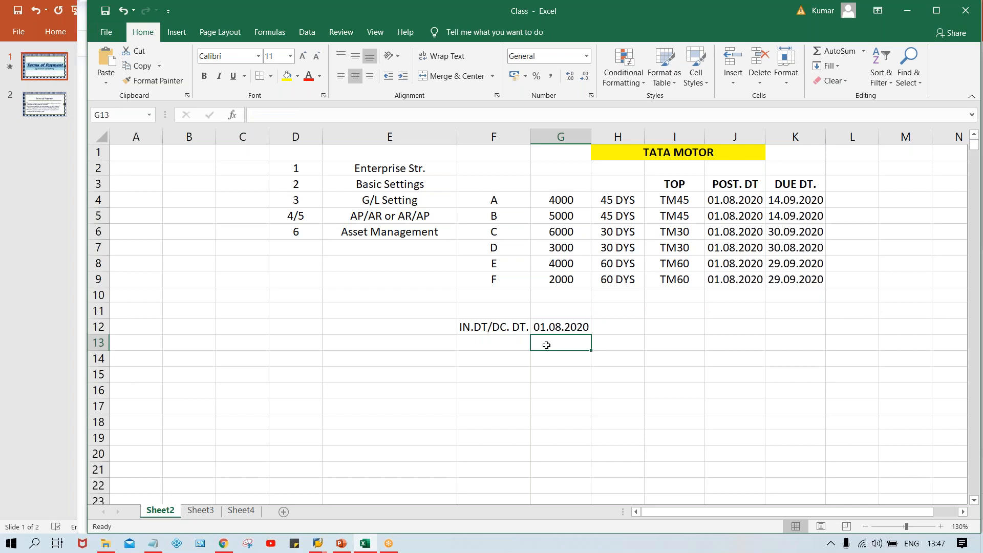
type("05.08")
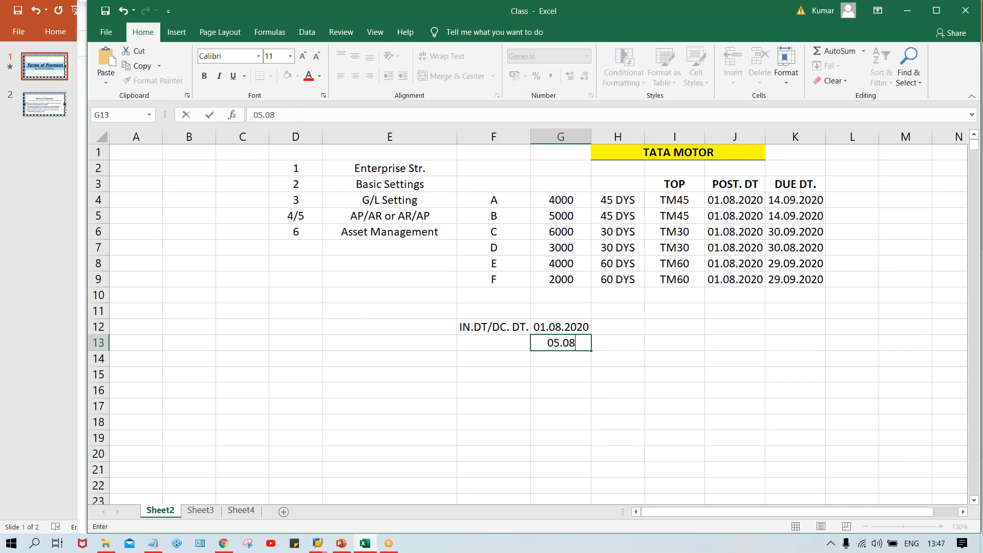
type(".2020")
key("Return")
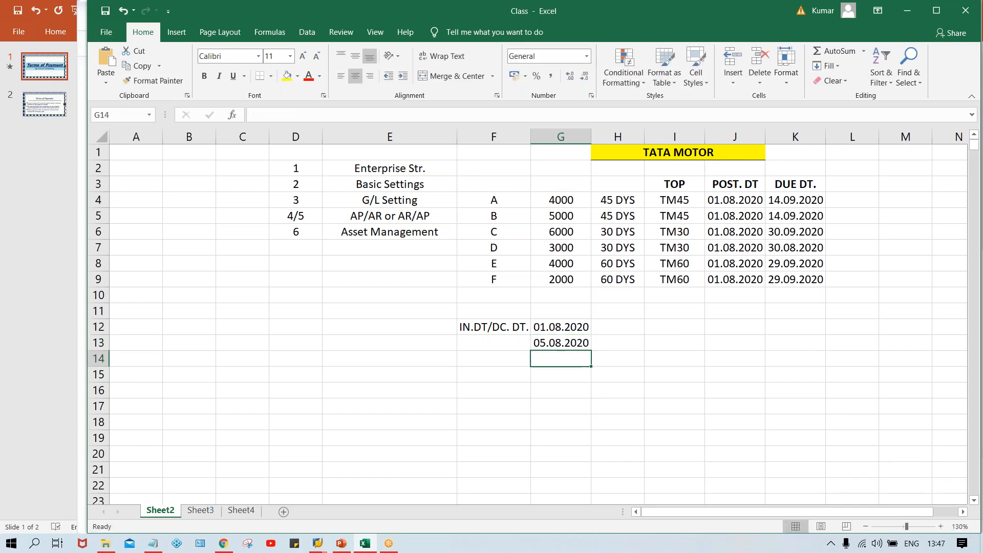
left_click(554, 346)
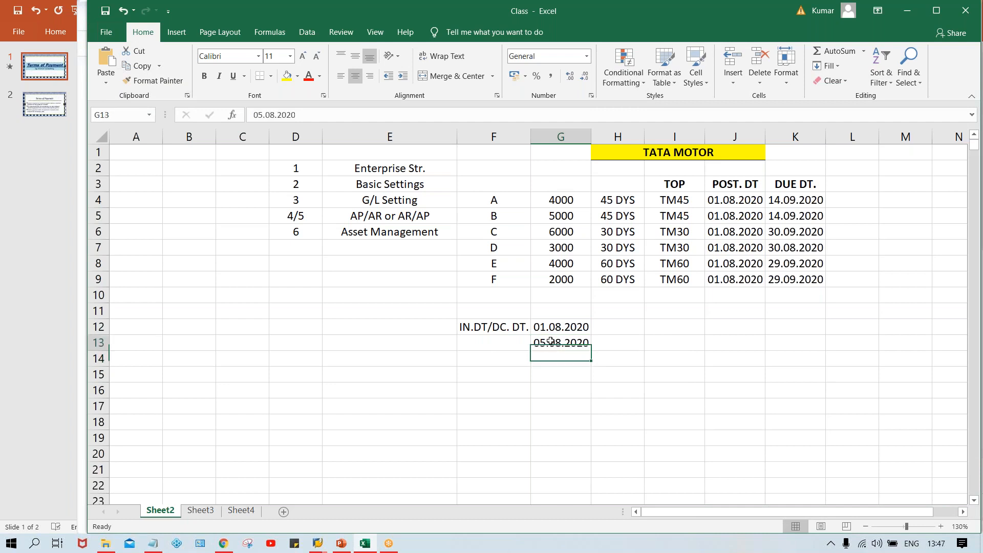
left_click(487, 339)
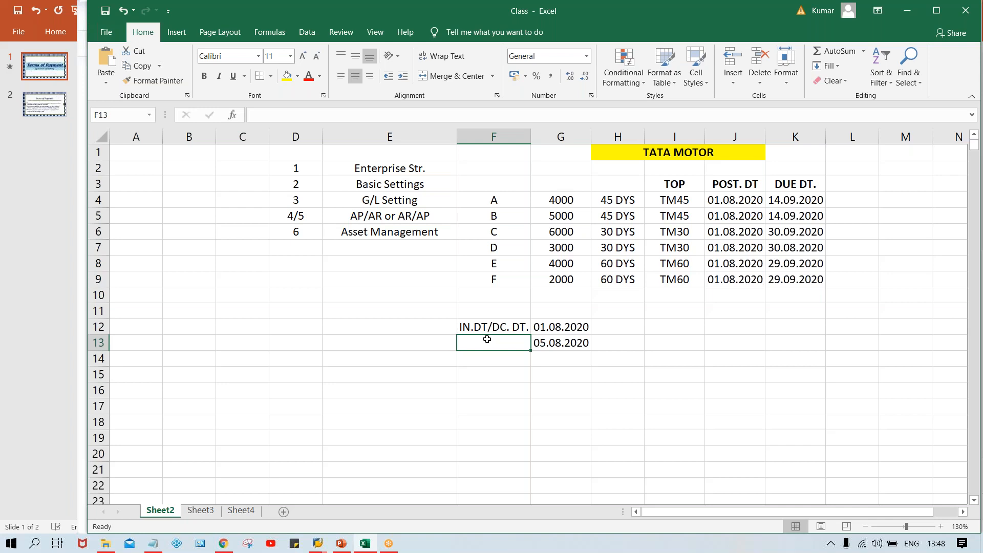
type("POST")
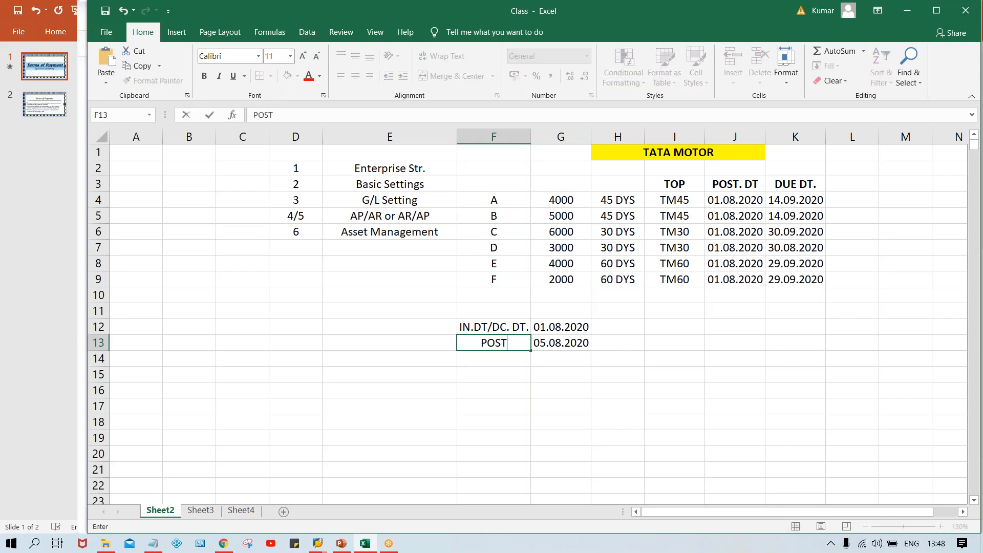
type(". DT.")
key("Return")
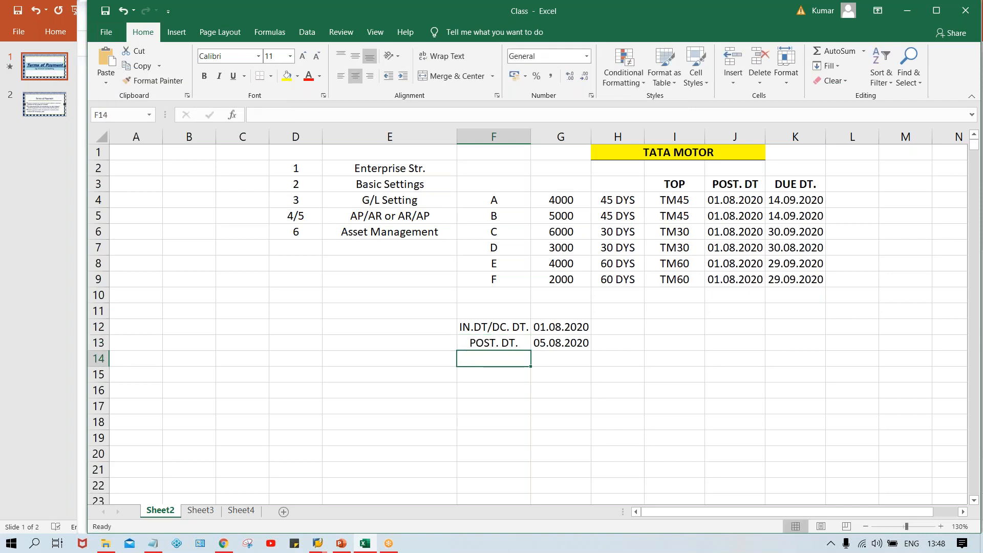
left_click(508, 347)
left_click(562, 346)
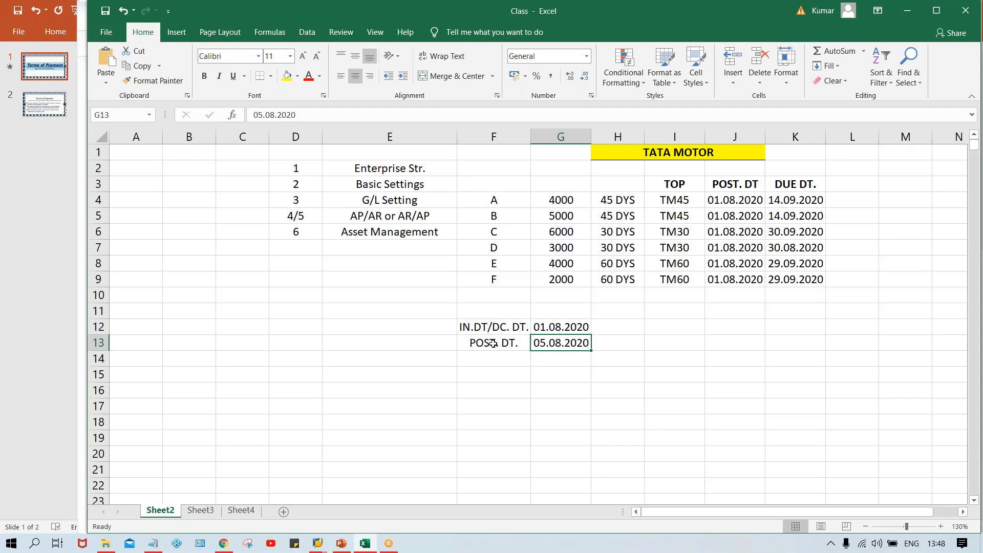
Enter the date 06.08.2020 in G14 and label it "ENTRY DT." in F14.
left_click(493, 343)
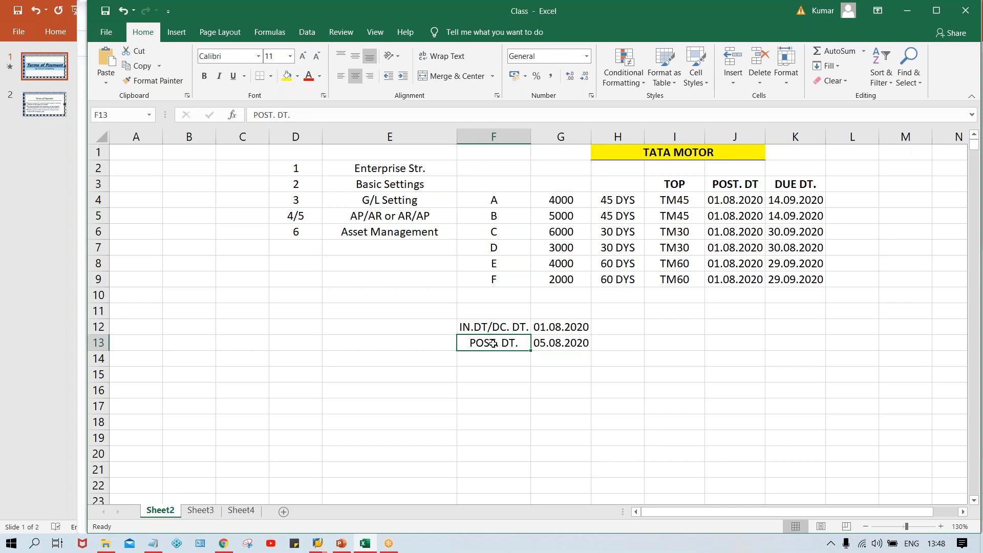
key("Down")
key("Right")
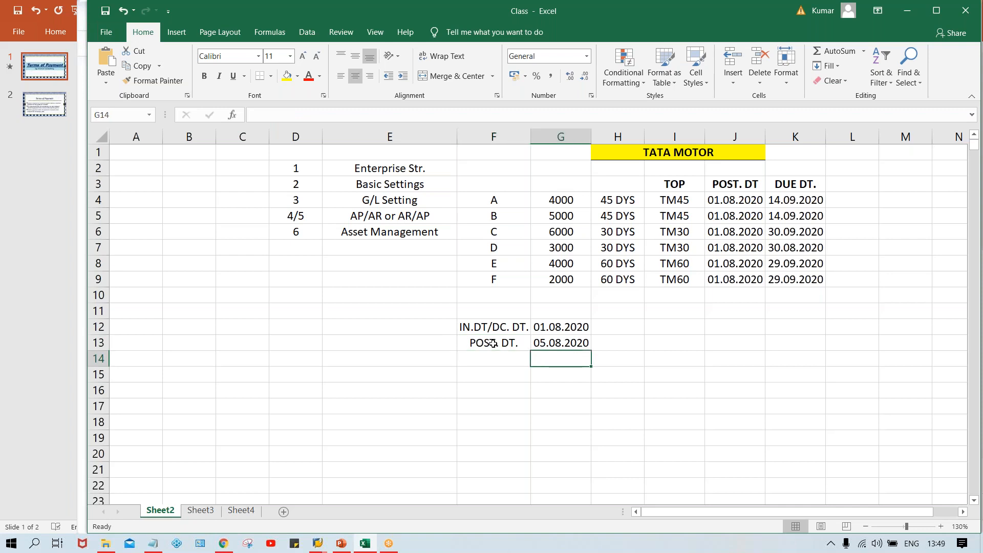
type("06.08.2020")
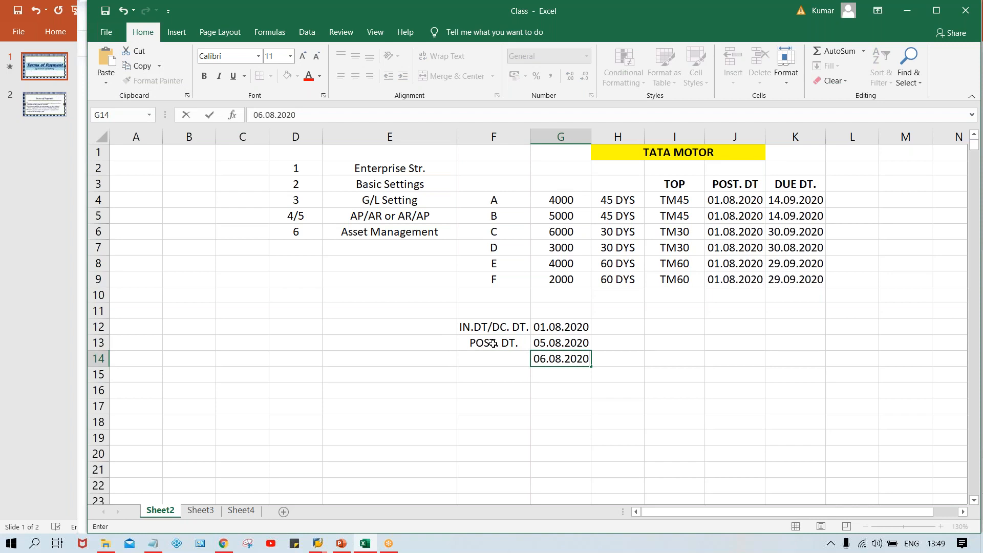
left_click(490, 357)
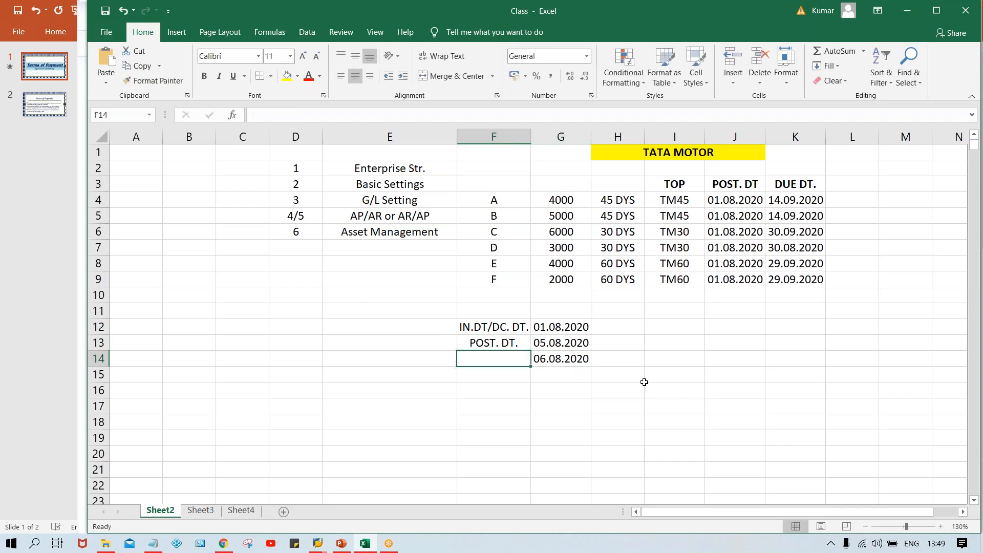
type("ENTR")
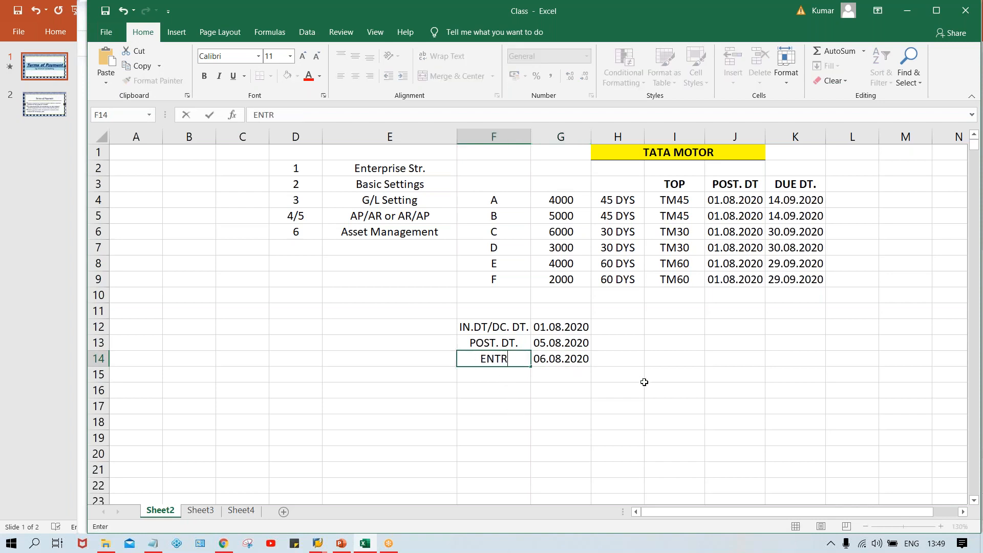
type("Y DT.")
key("Return")
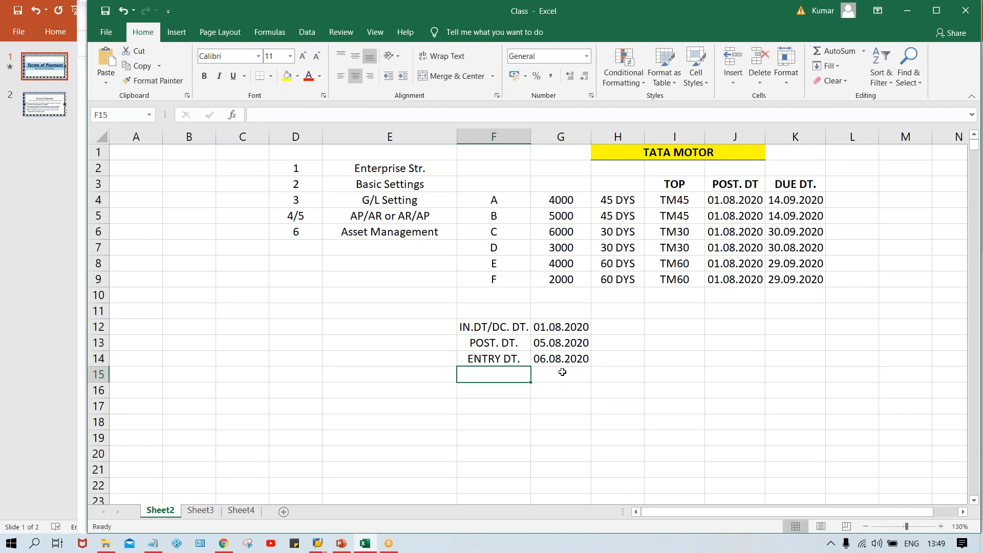
Switch to the SAP Easy Access session, reposition its window, and start vendor invoice entry with transaction FB60.
left_click(318, 543)
left_click(392, 483)
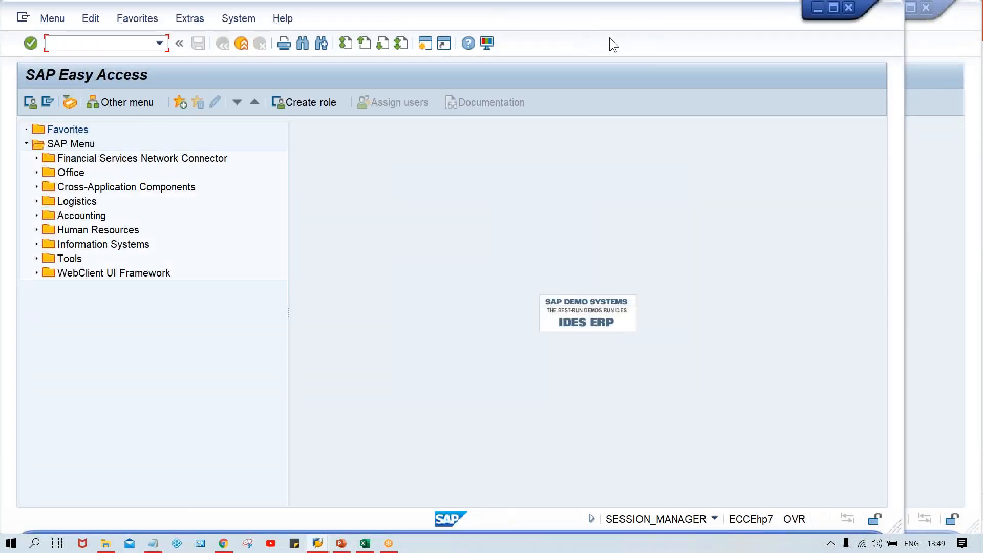
left_click_drag(563, 20, 640, 23)
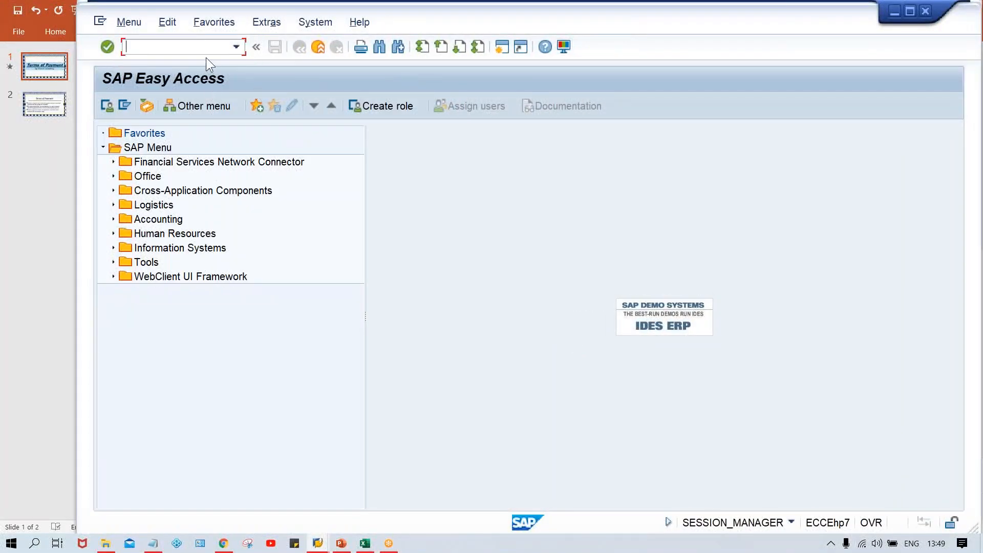
type("FB60")
key("Return")
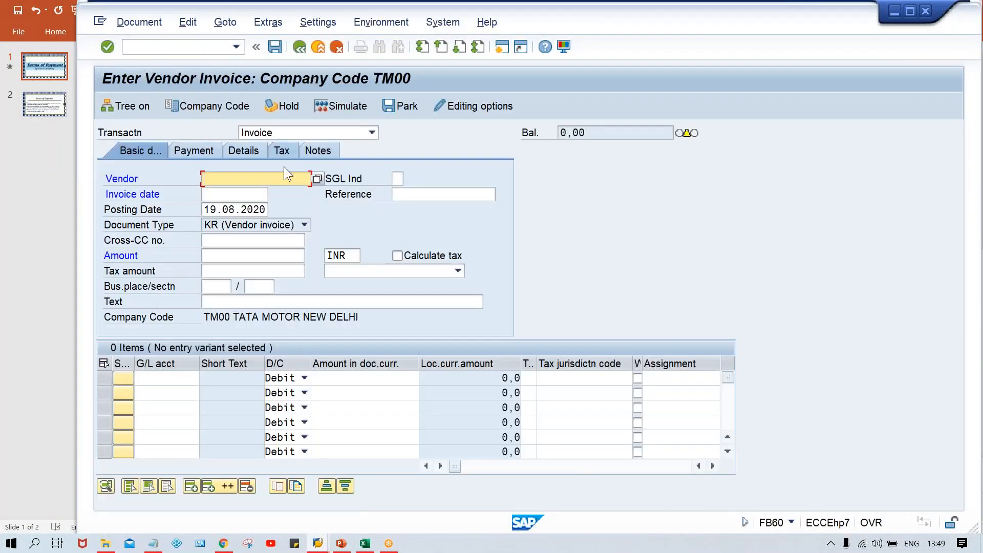
Fill in the vendor with the first suggested vendor number and set the invoice date to 01.08.2020.
left_click(232, 179)
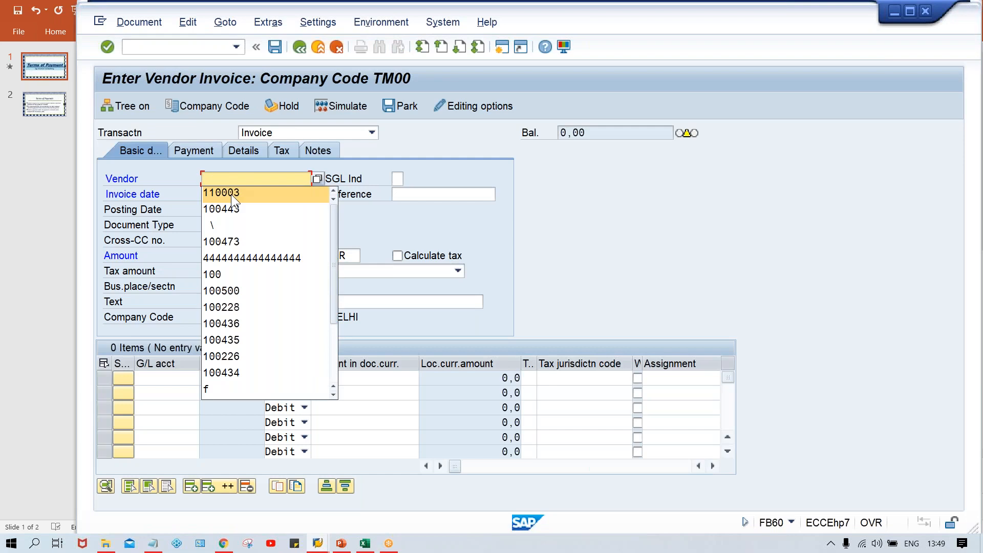
left_click(232, 195)
left_click(231, 195)
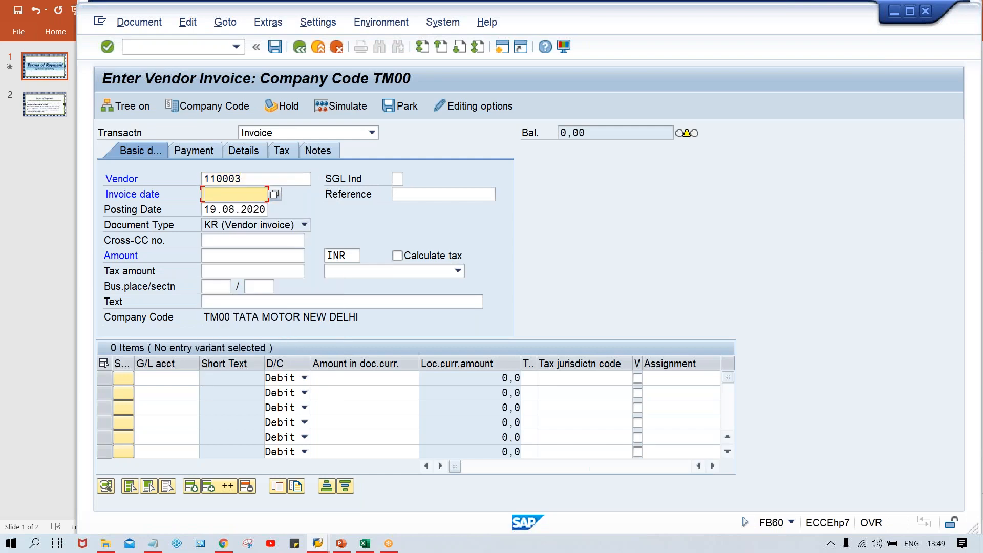
type("01")
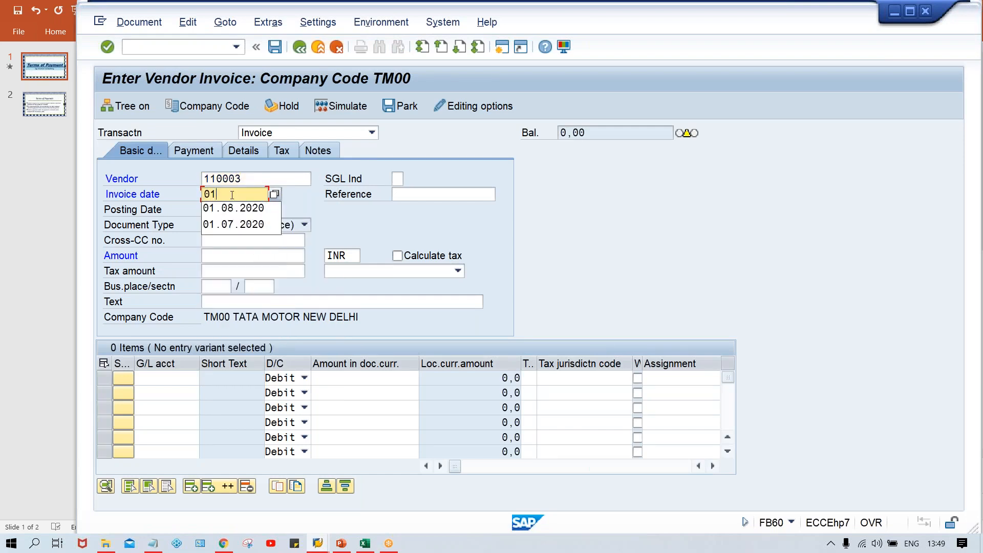
type(".08.2020")
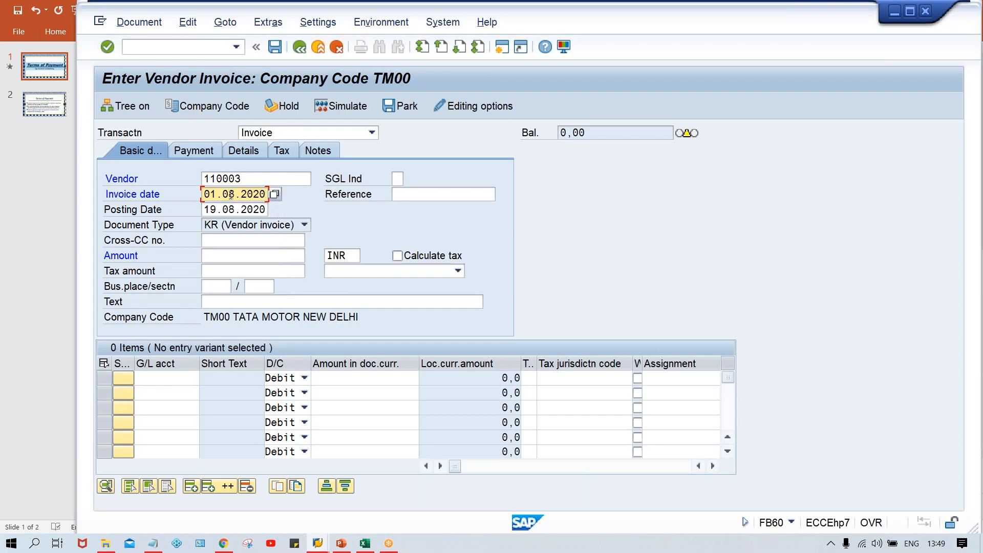
Set the vendor invoice's posting date to 05.08.2020.
key("Tab")
key("Tab")
key("Tab")
key("Tab")
key("shift+Tab")
key("shift+Tab")
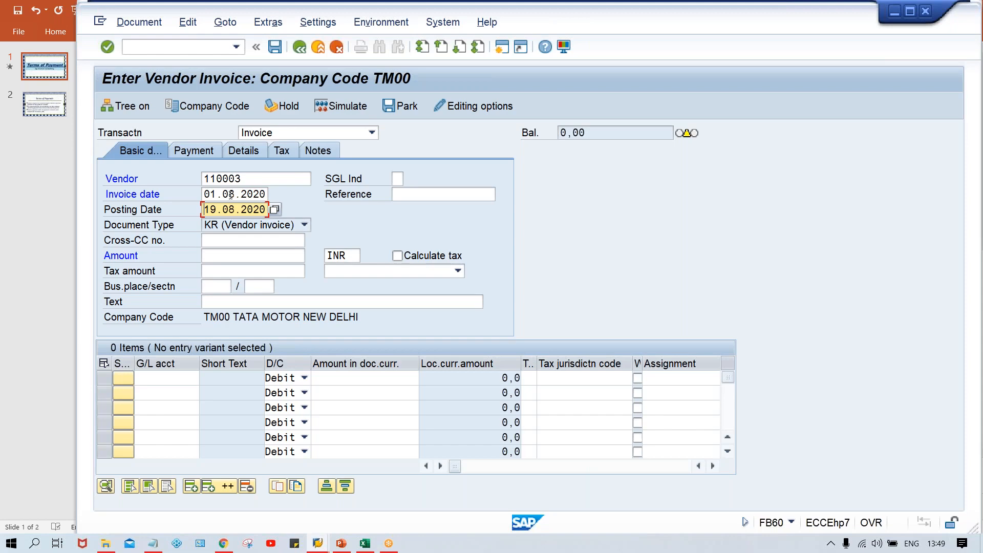
type("05")
left_click(222, 194)
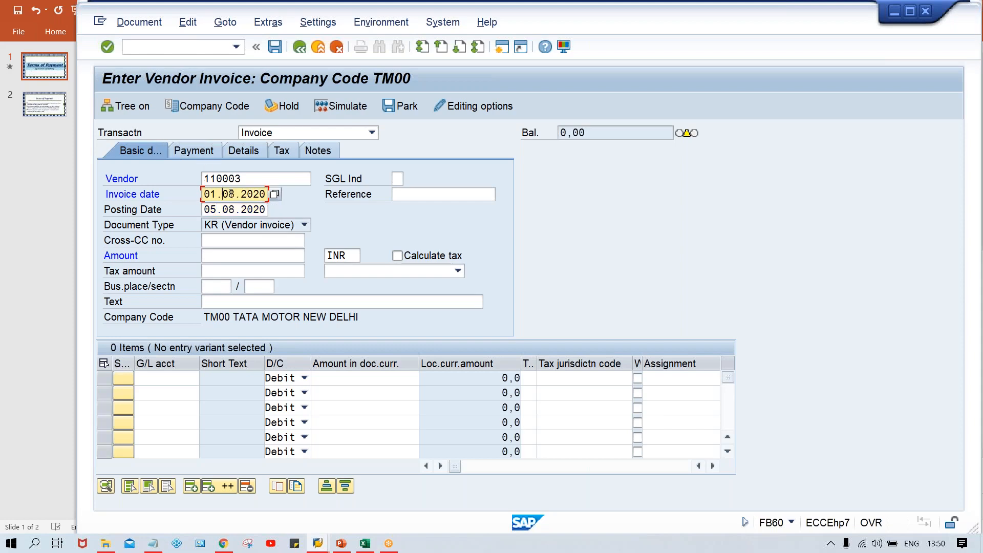
left_click(241, 205)
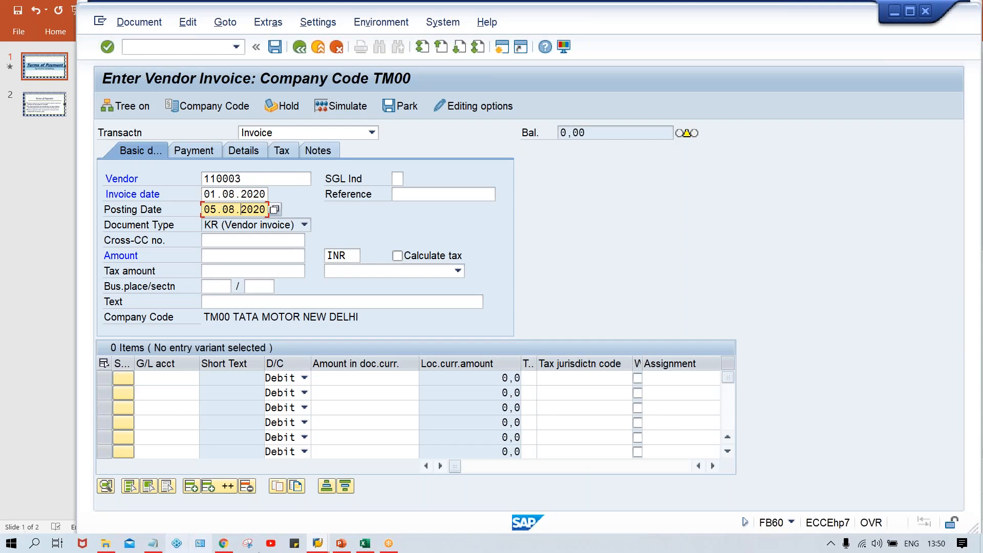
Switch to the Class workbook in Excel and examine the document, posting and entry date rows in F12:G14.
left_click(363, 544)
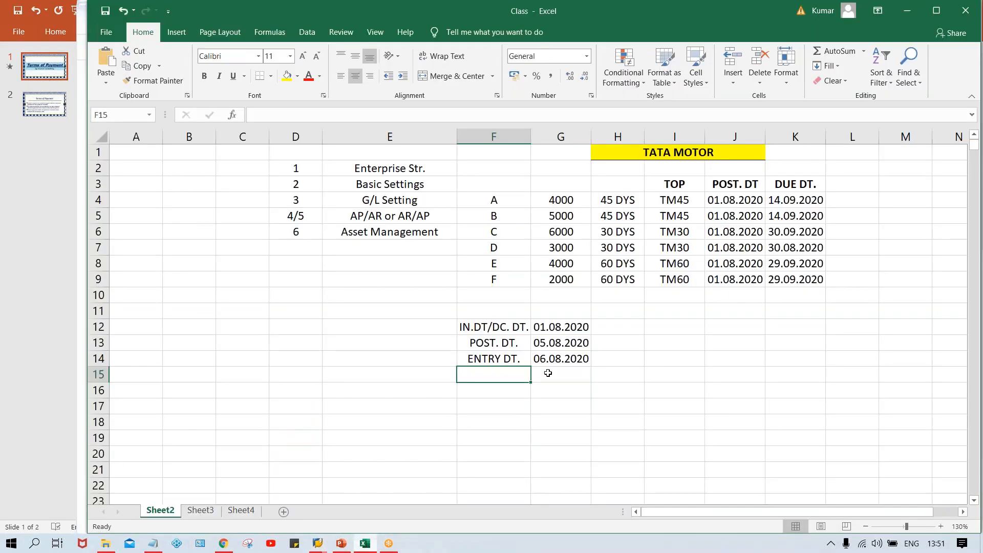
left_click(495, 348)
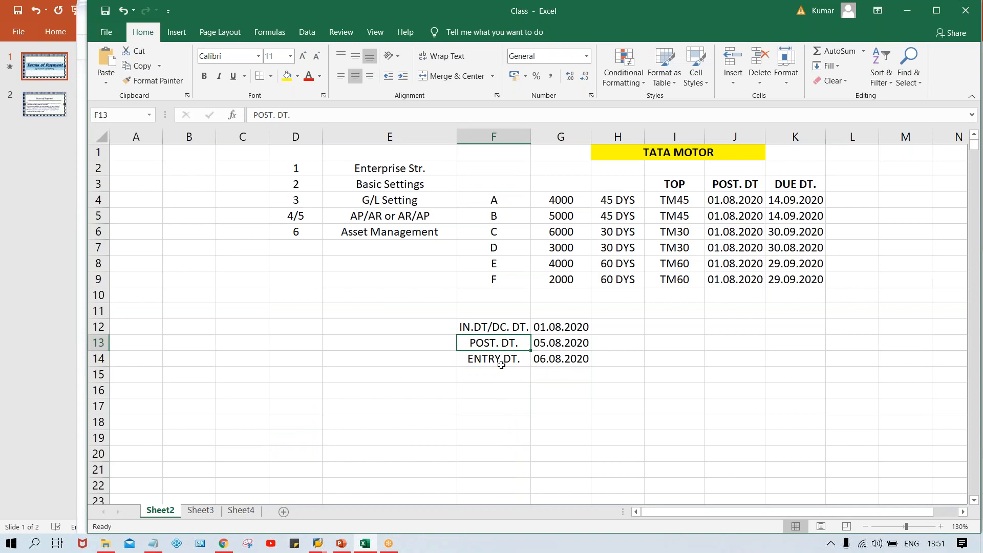
left_click(553, 358)
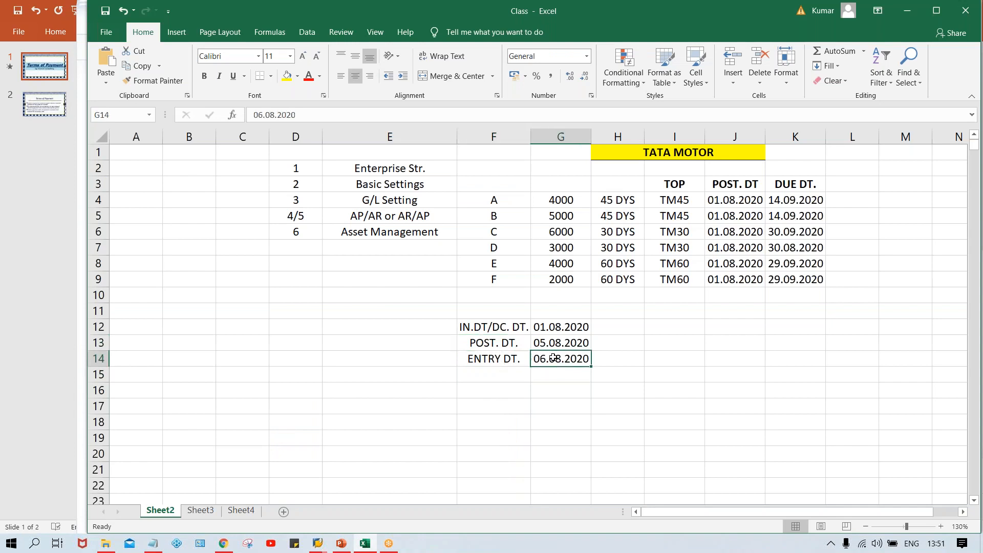
left_click(484, 360)
left_click(550, 354)
left_click(482, 358)
left_click(573, 361)
left_click_drag(506, 330, 511, 337)
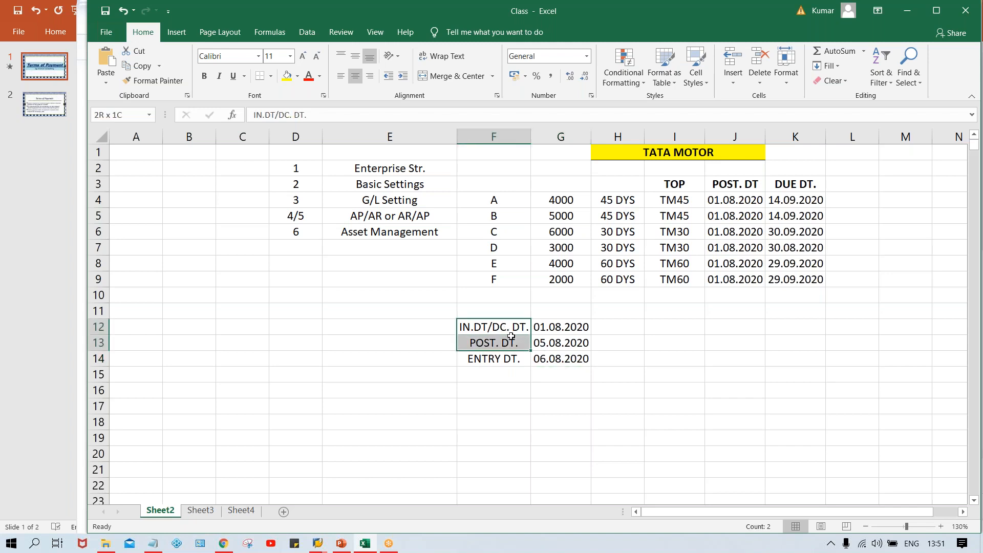
left_click(512, 357)
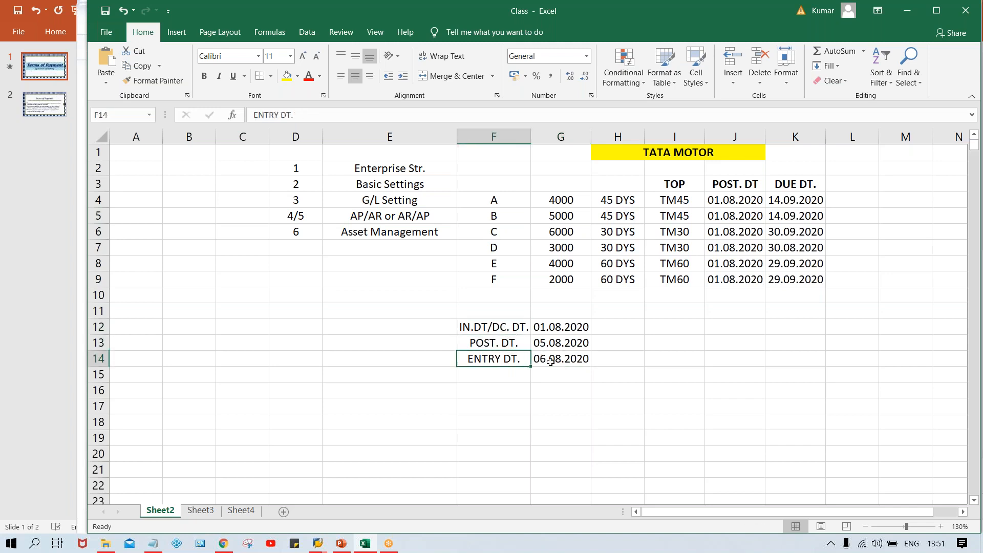
left_click(550, 361)
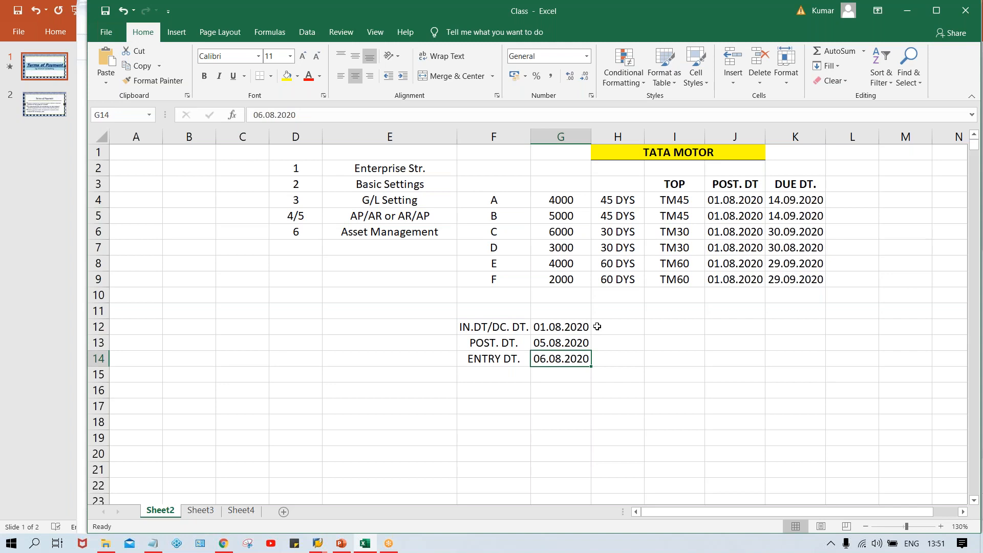
Enter "30 DYS" in H12 and fill it down through H14.
left_click(635, 328)
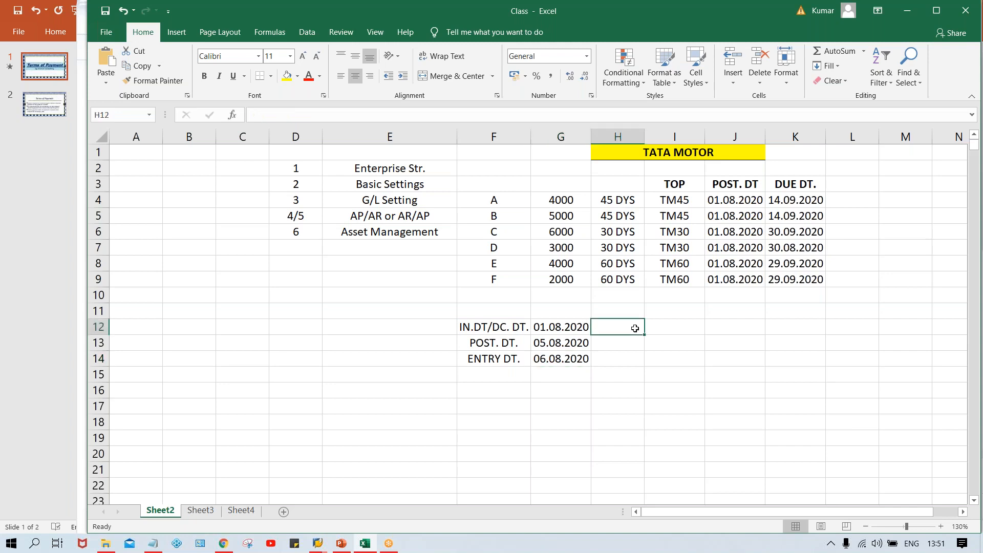
type("30 DY")
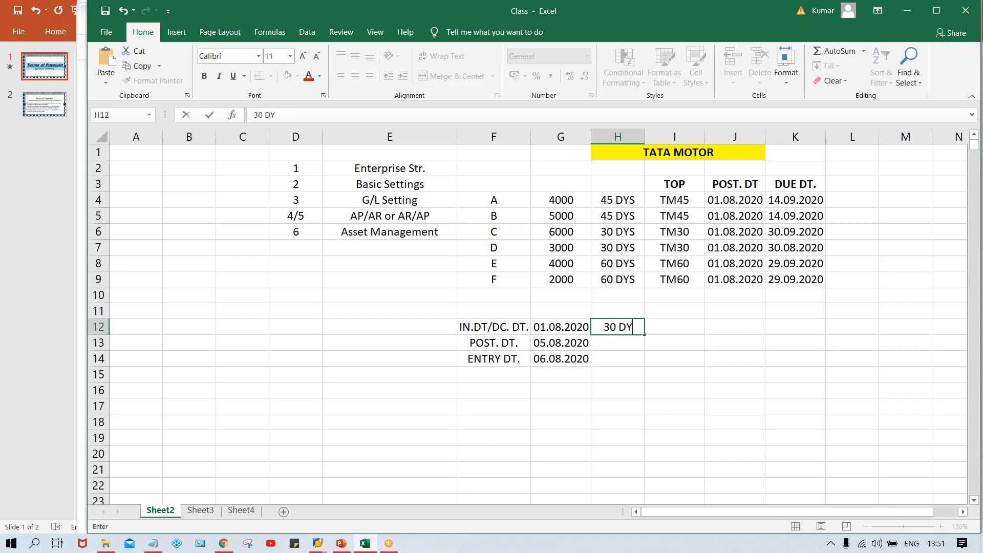
type("S")
key("Return")
left_click_drag(635, 327, 629, 353)
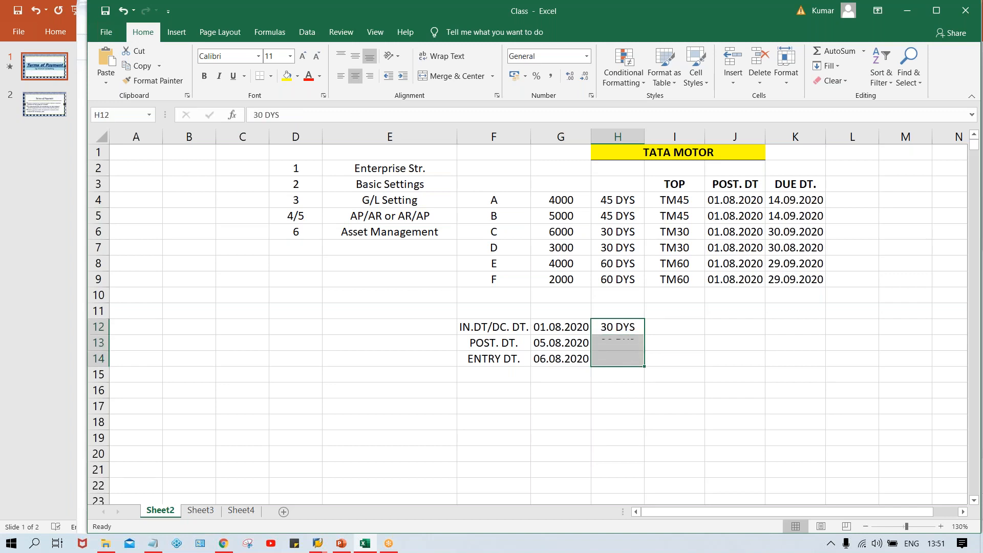
key("ctrl+d")
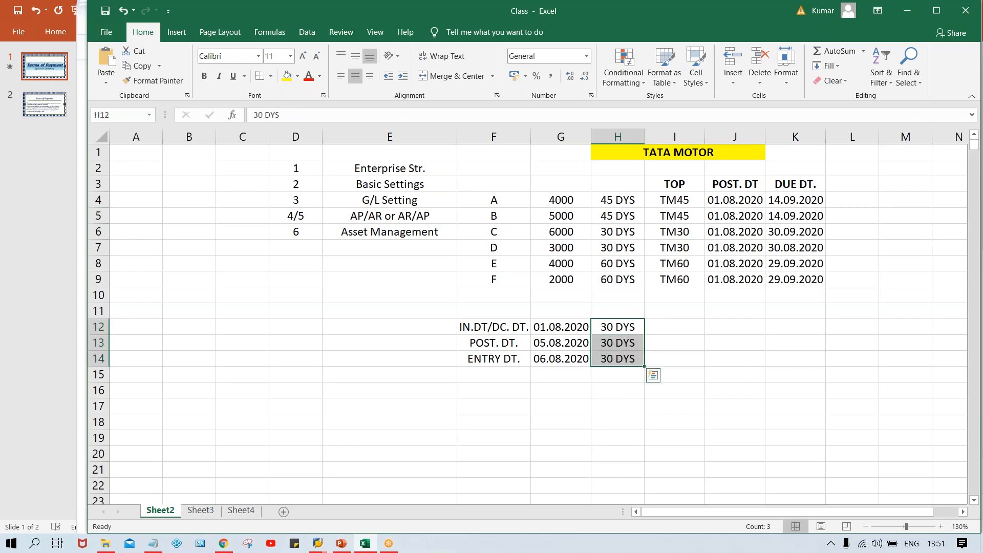
Review the document, posting and entry dates one by one as possible starting points for the 30-day term.
left_click(608, 330)
left_click(483, 333)
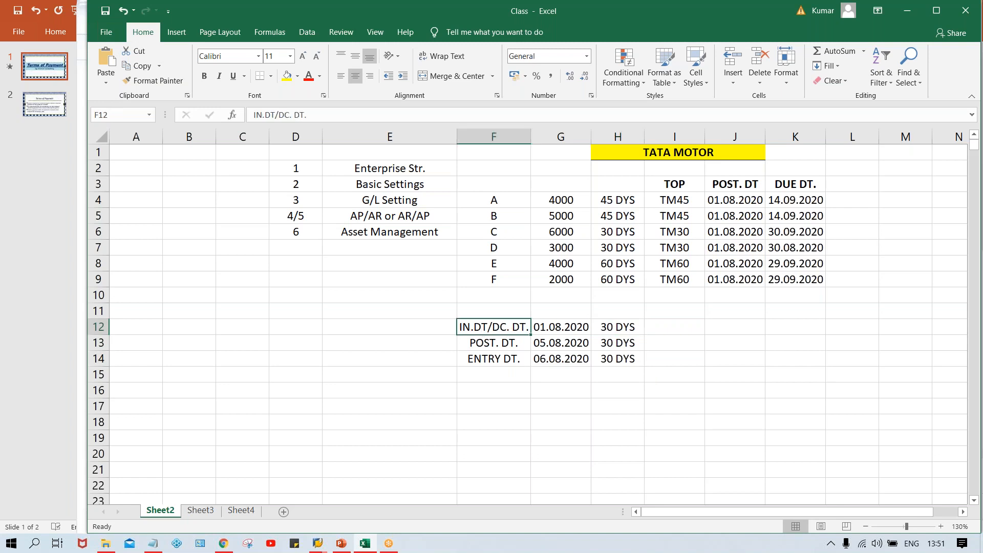
left_click(673, 337)
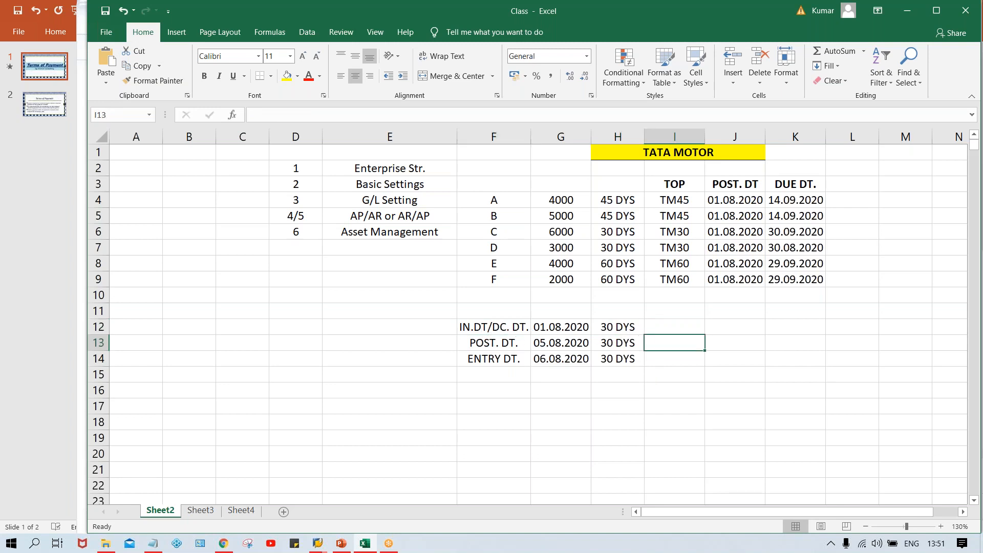
left_click(675, 333)
left_click(487, 348)
left_click(676, 347)
left_click(481, 365)
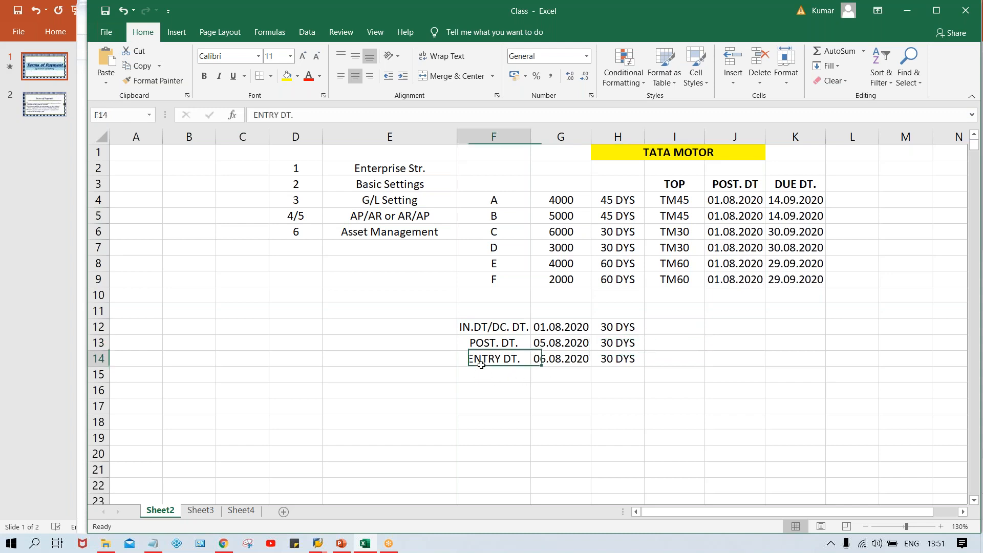
left_click(679, 357)
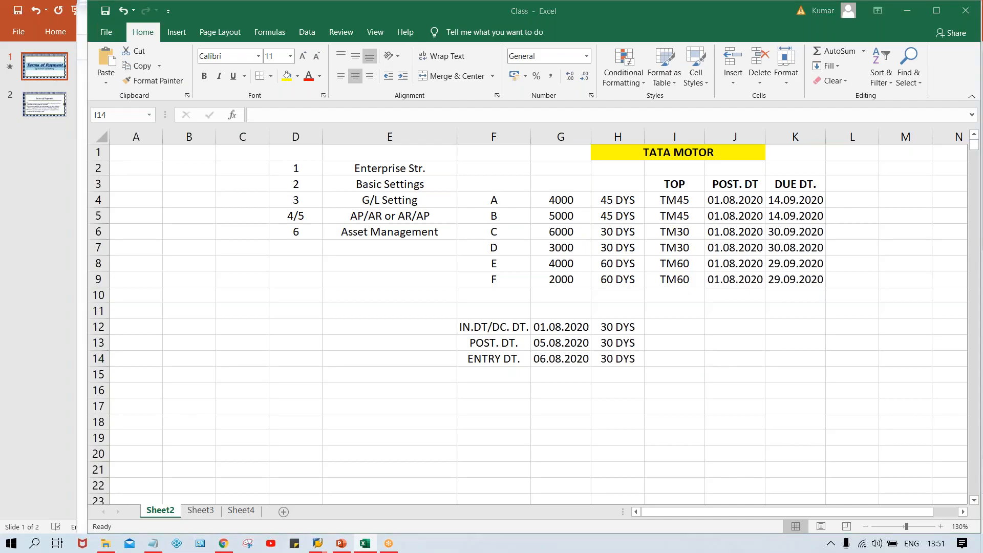
In SAP, save payment terms TM30 with Posting date as the default baseline date and return to the vendor invoice.
key("alt+Tab")
left_click(318, 543)
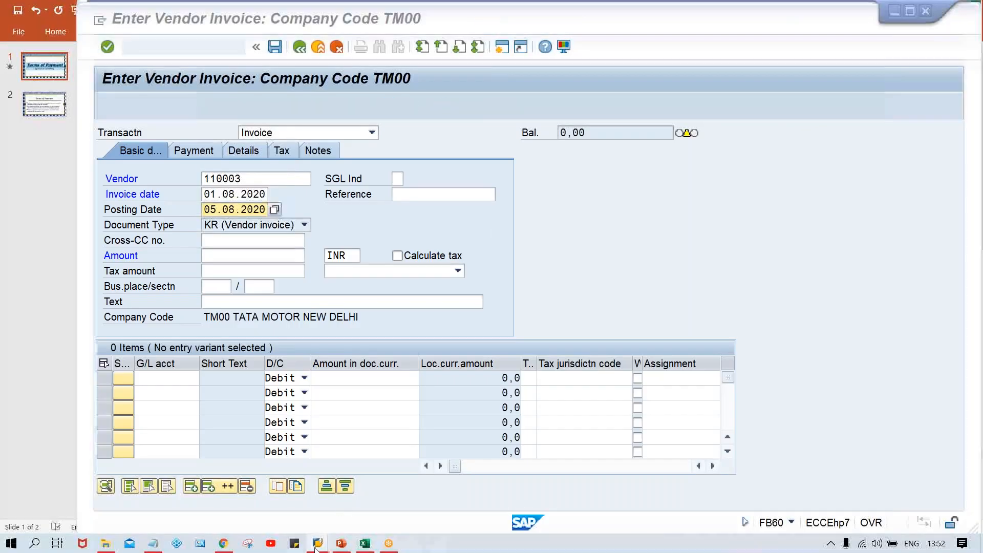
left_click(334, 487)
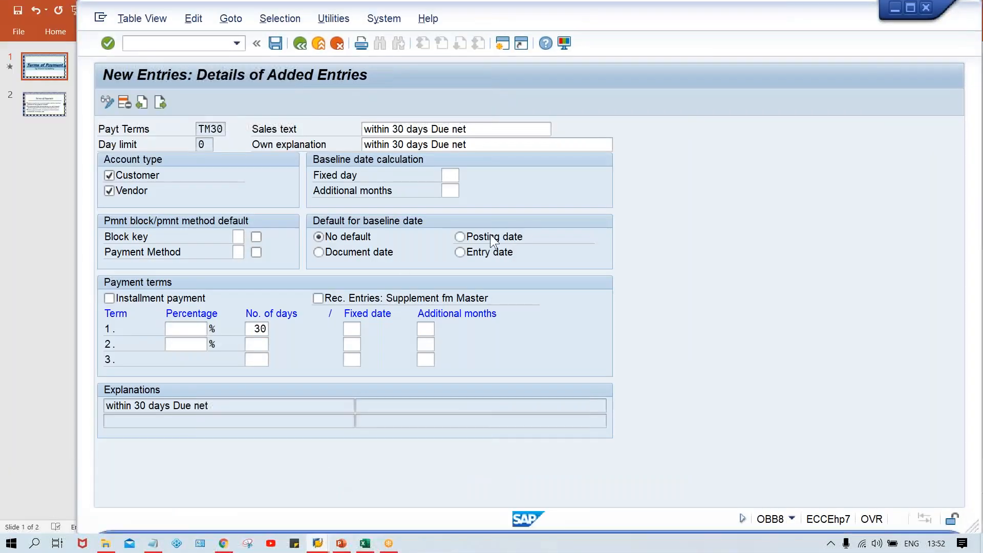
key("ctrl+s")
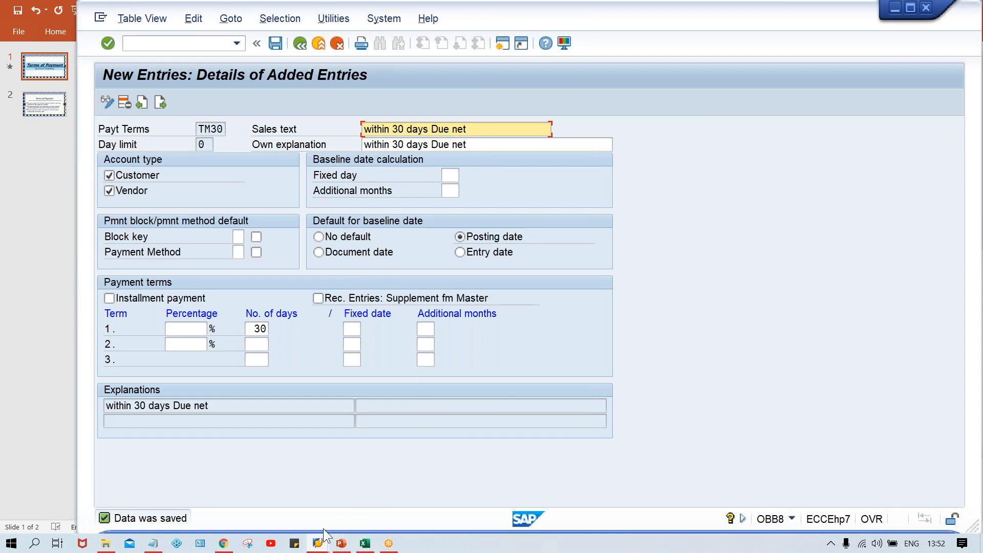
left_click(318, 543)
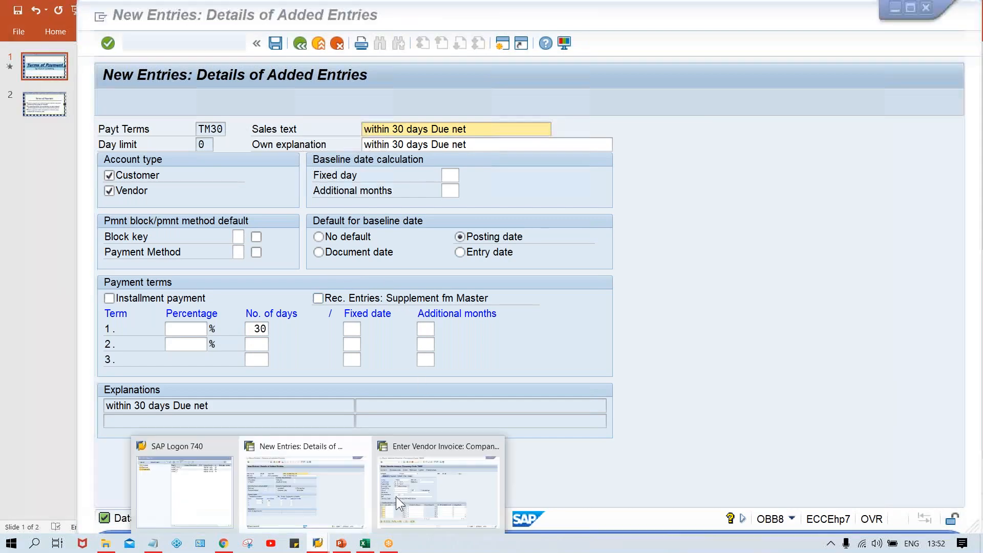
left_click(458, 493)
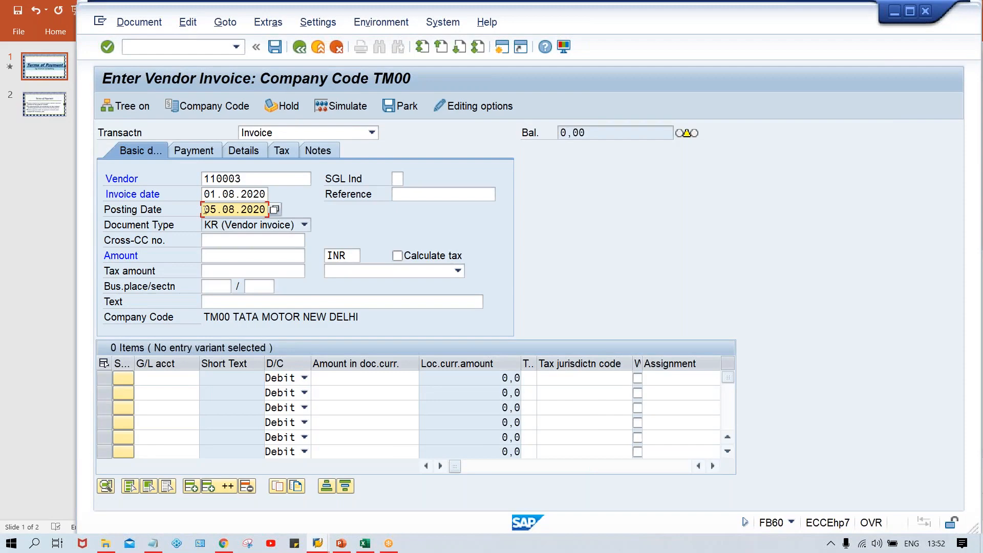
Compare the invoice and posting dates, and try Document date as the default baseline date of payment terms TM30.
left_click_drag(205, 210, 267, 211)
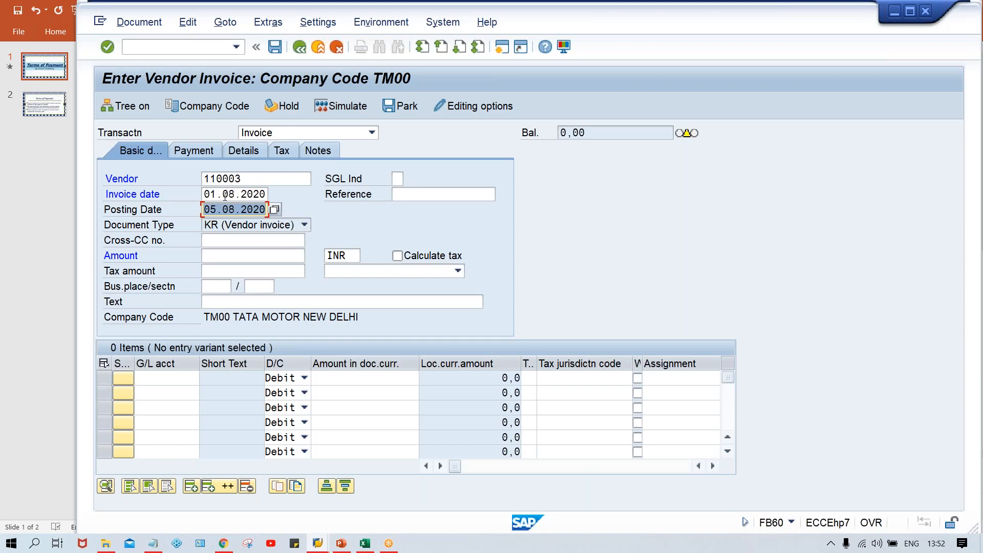
left_click(208, 194)
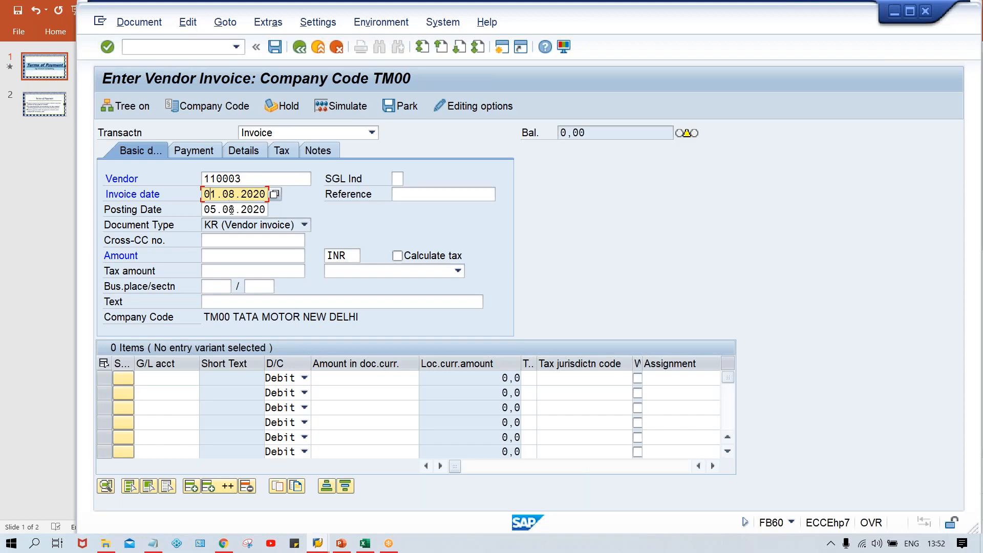
key("alt+Tab")
left_click(340, 253)
key("alt+Tab")
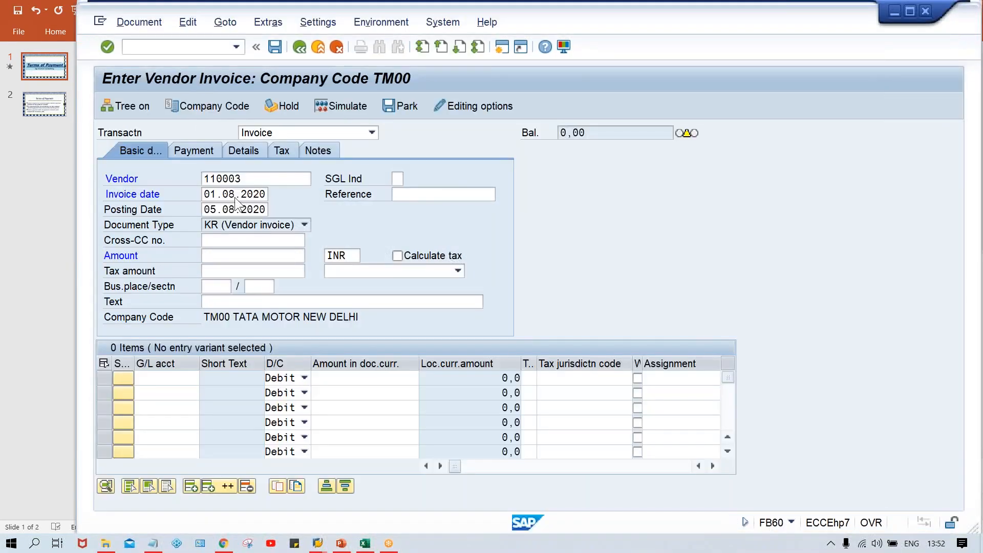
Set the default baseline date of payment terms TM30 back to Posting date and save the entry.
key("alt+Tab")
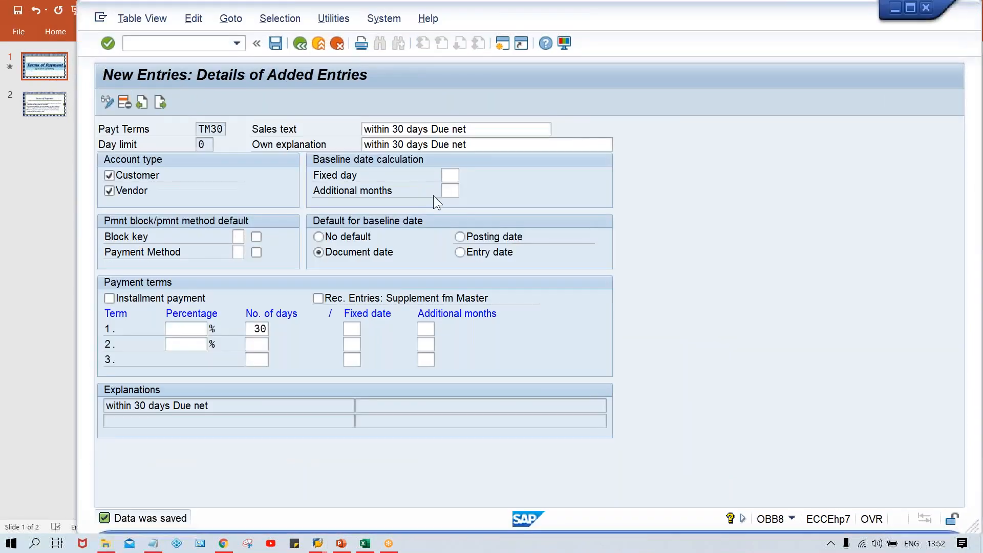
left_click(462, 236)
key("ctrl+s")
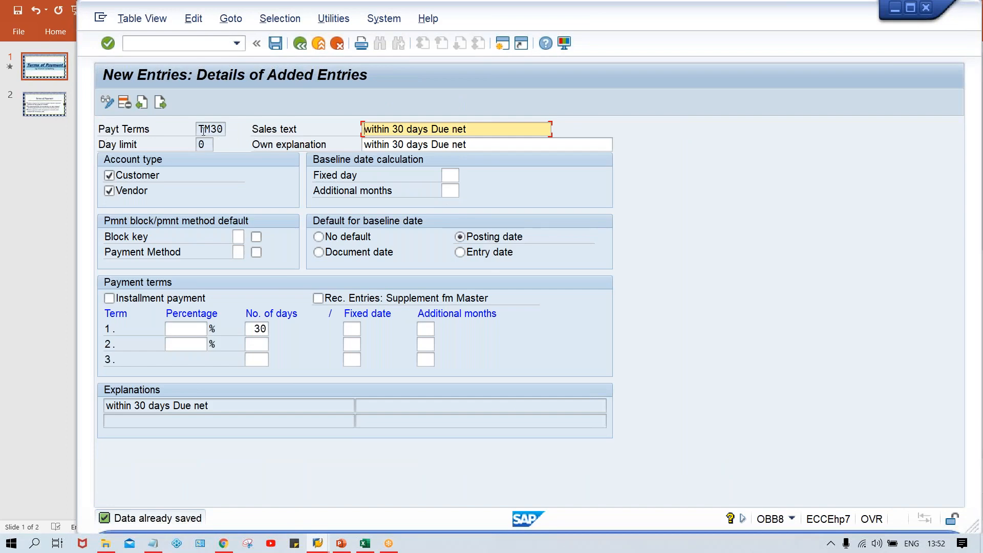
left_click_drag(198, 128, 241, 134)
left_click(238, 133)
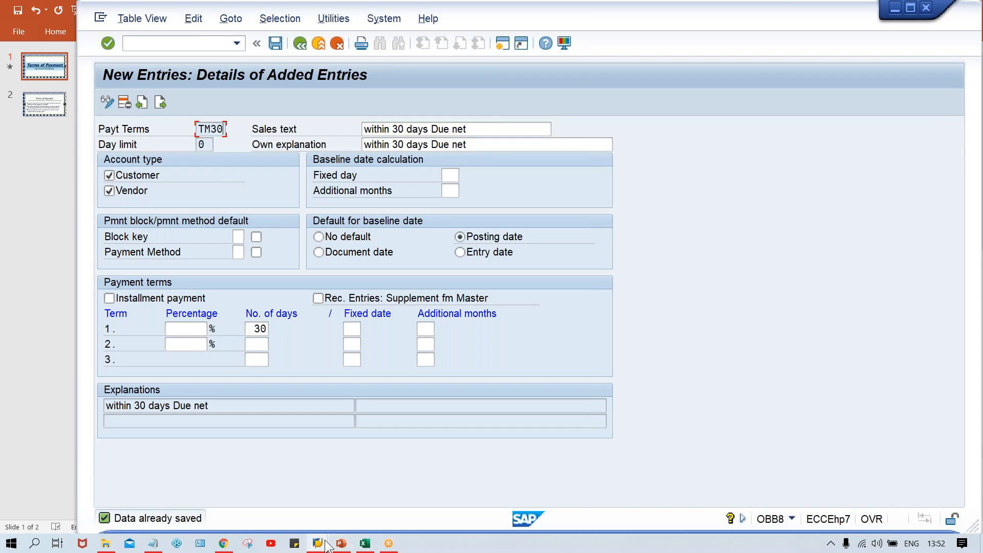
Switch to the vendor invoice session and open the Change Vendor transaction XK02 in it.
mouse_move(318, 542)
left_click(443, 486)
left_click(179, 45)
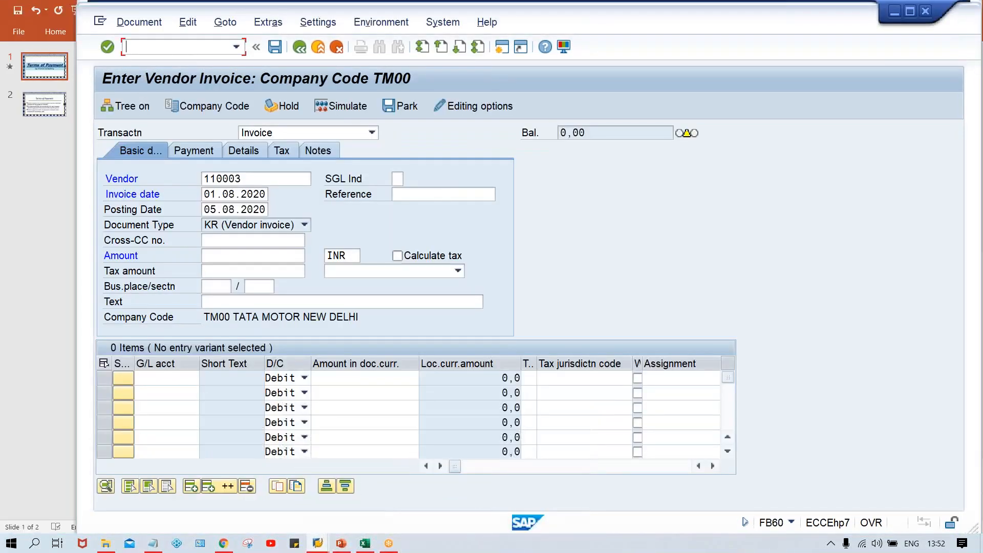
type("/NXK02")
key("Return")
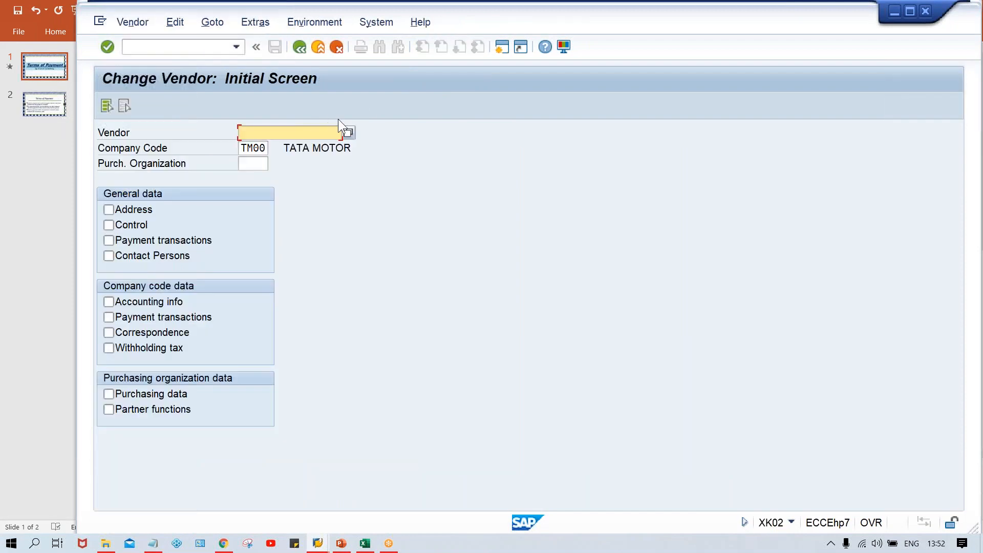
Enter the test vendor's number for company code TM00 and open its company code payment transactions data.
left_click(297, 132)
left_click(293, 149)
left_click(142, 322)
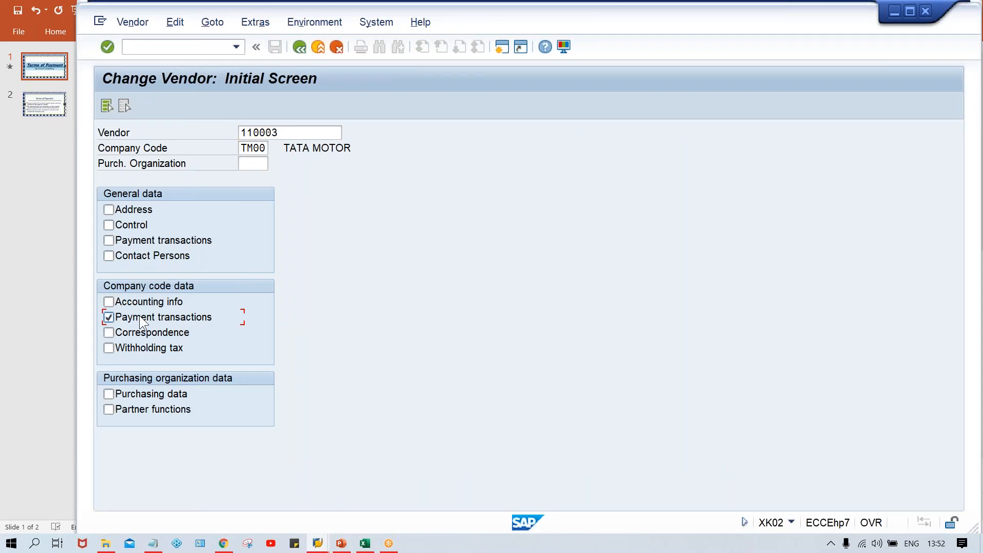
key("Return")
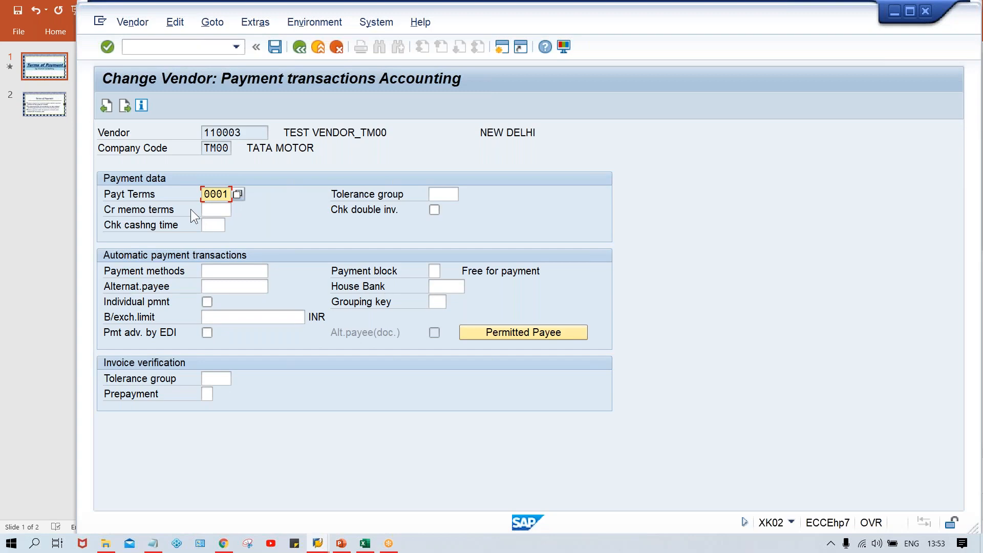
Set the vendor's payment terms to TM30 and save the vendor master.
key("Delete")
key("Delete")
type("TM30")
key("ctrl+s")
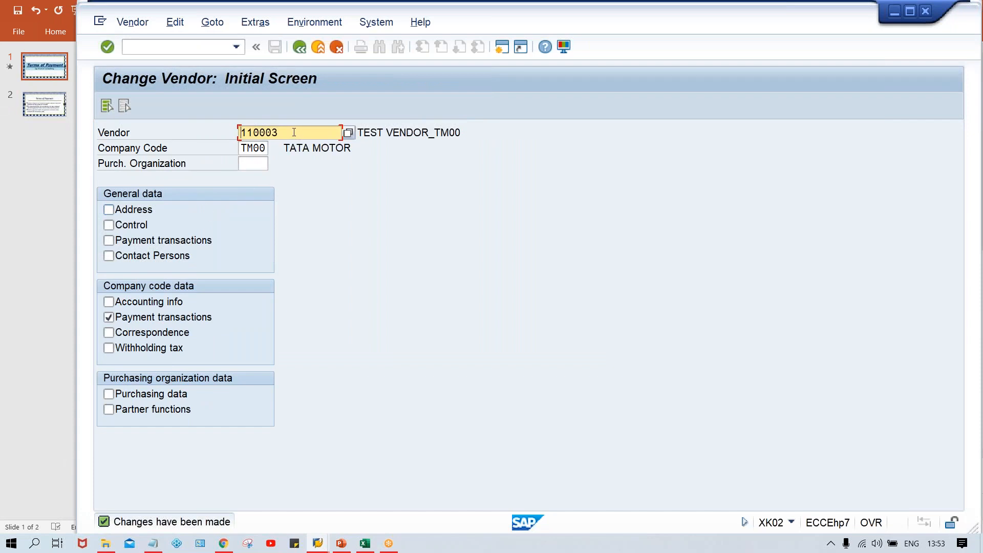
Copy the vendor number and open the vendor invoice transaction FB60.
left_click_drag(279, 133, 205, 138)
key("ctrl+c")
left_click(202, 150)
left_click(176, 50)
type("/NFB60")
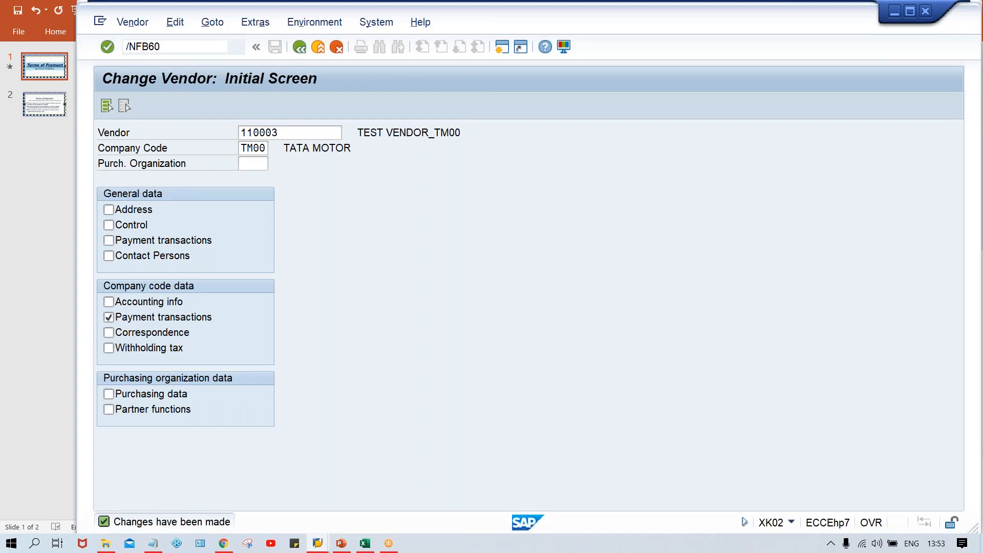
key("Return")
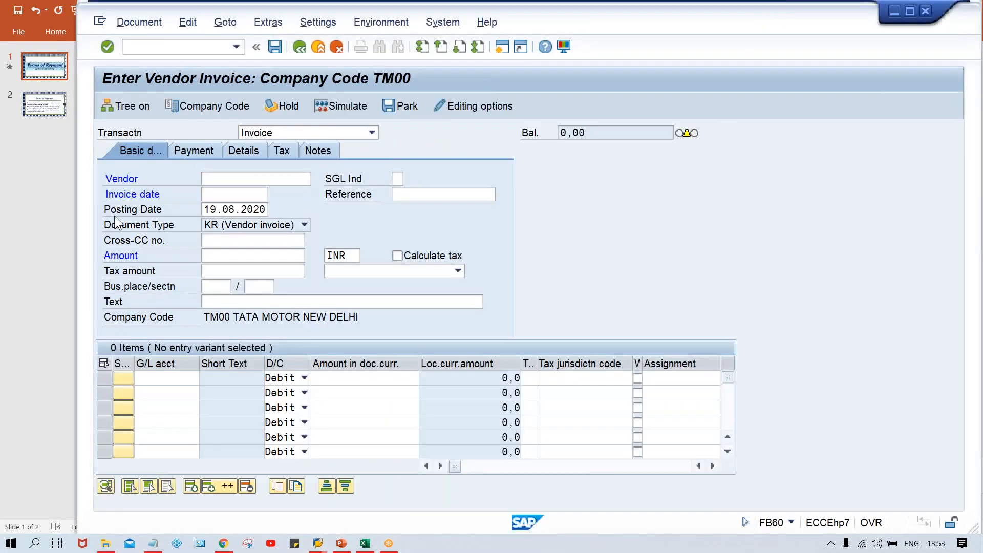
Fill in the copied vendor number and the invoice date 15.08.2020 in the invoice's basic data.
left_click(237, 194)
key("Tab")
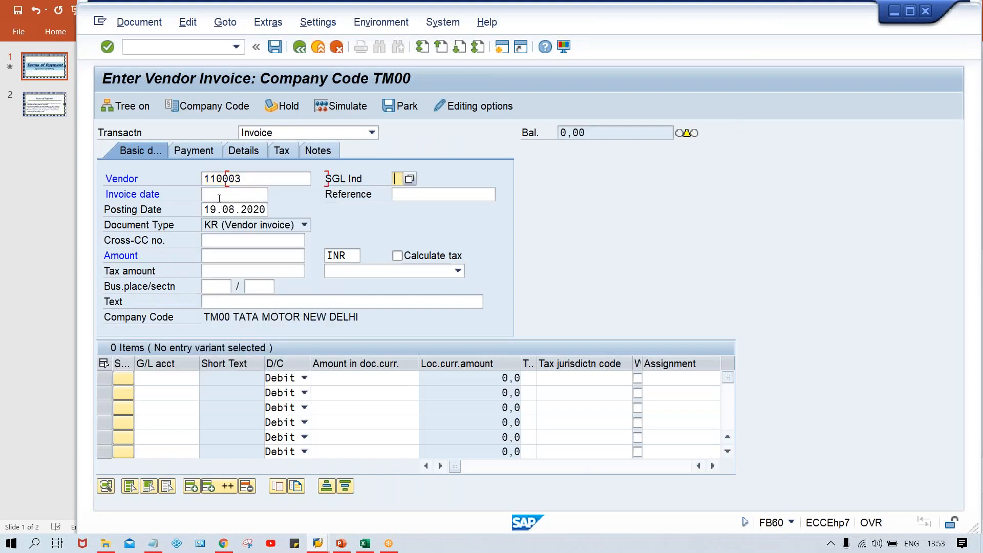
left_click(237, 194)
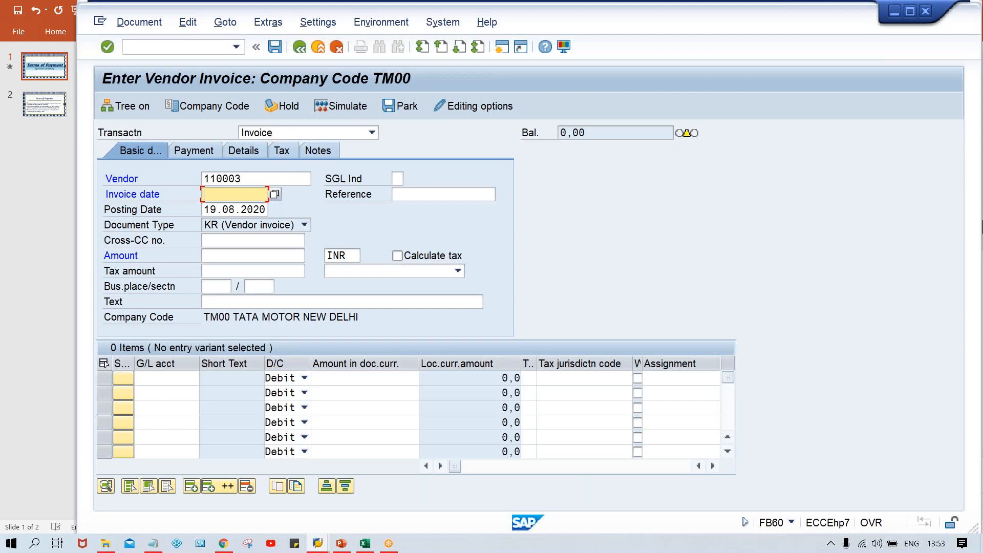
type("15.08.2020")
key("Tab")
key("Tab")
key("Tab")
key("Tab")
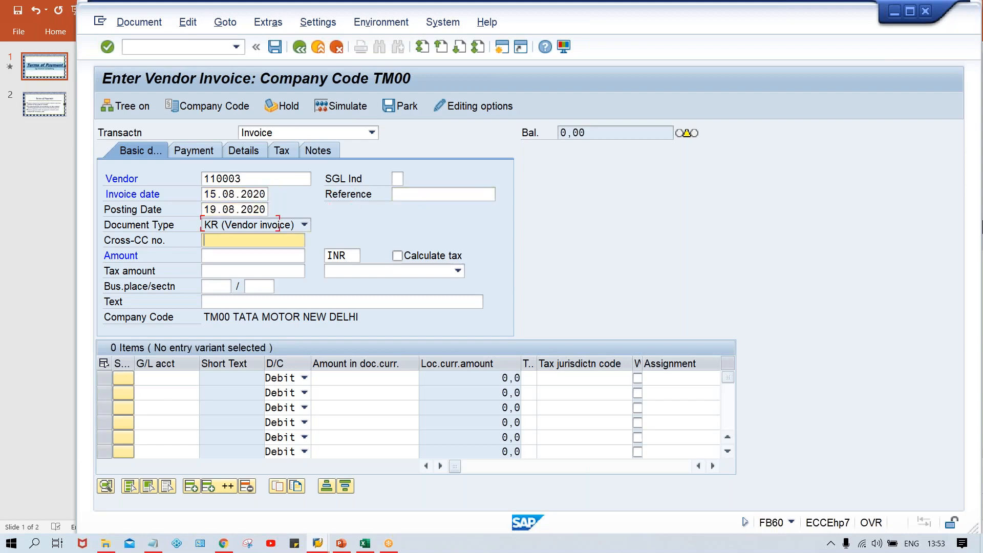
Set the invoice amount to 5000 and add a matching 5000 debit line for rent G/L account 4000.
type("5000")
key("ctrl+Tab")
key("Tab")
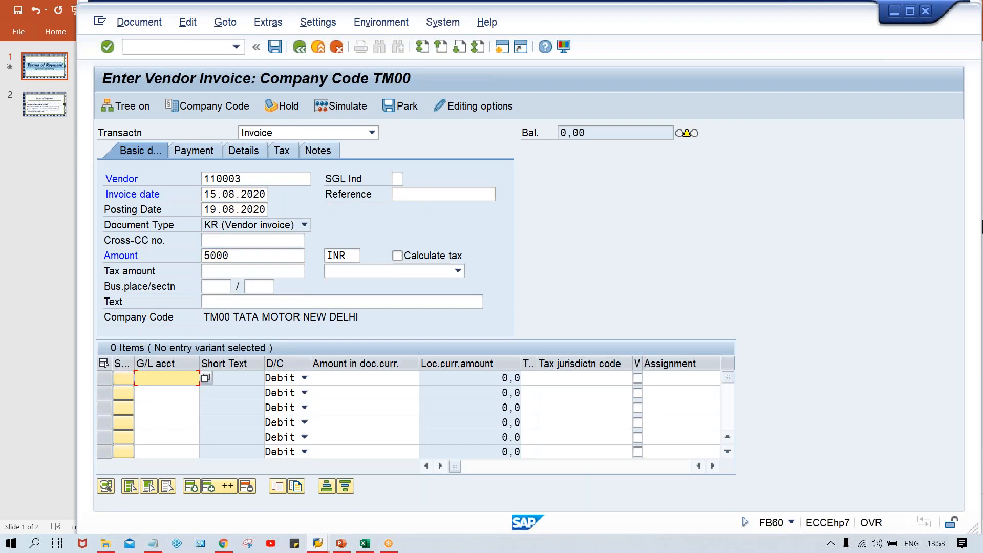
type("4")
key("Down")
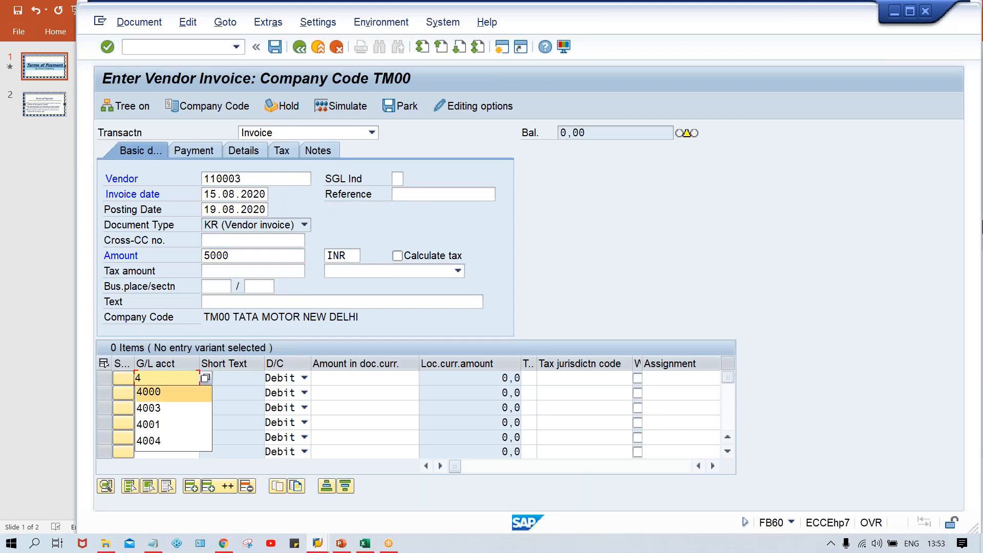
key("Tab")
key("Tab")
type("5000")
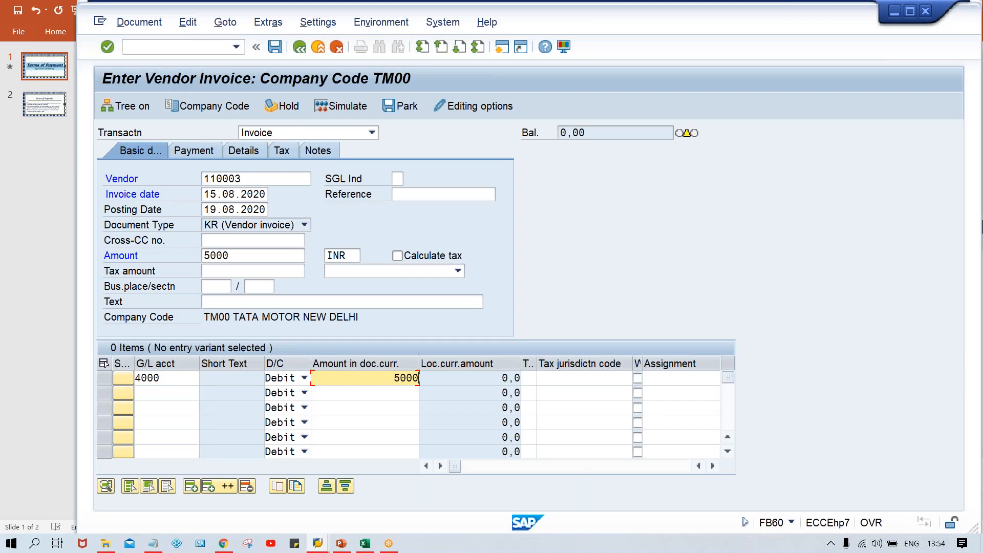
key("Return")
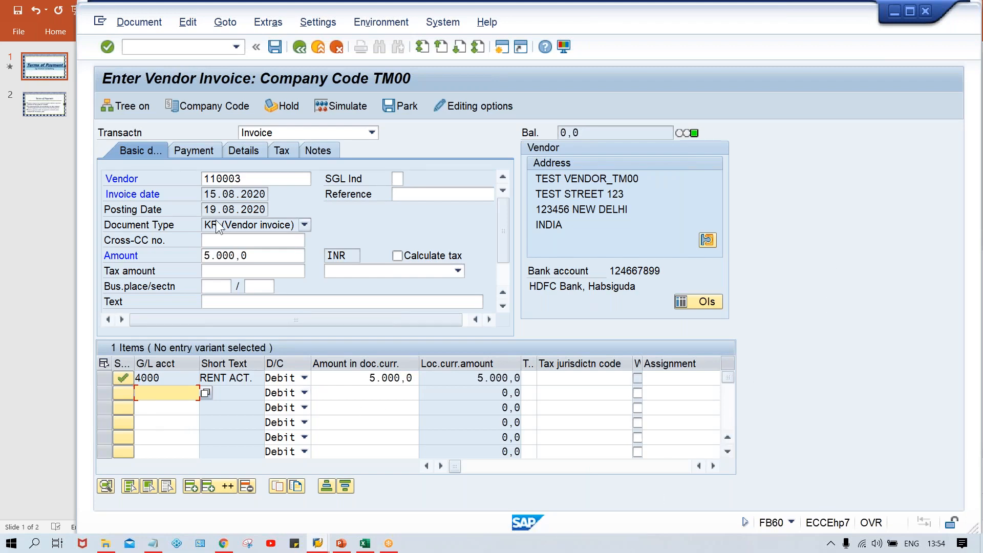
Switch to the Class workbook in Excel and set the posting date in G13 to 19.08.2020.
left_click_drag(204, 209, 285, 205)
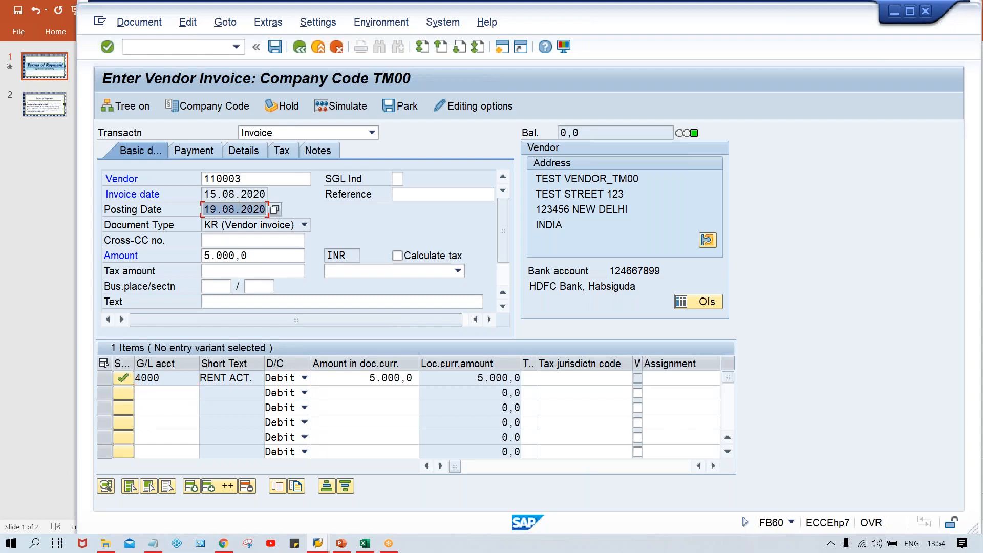
key("alt+Tab")
key("Tab")
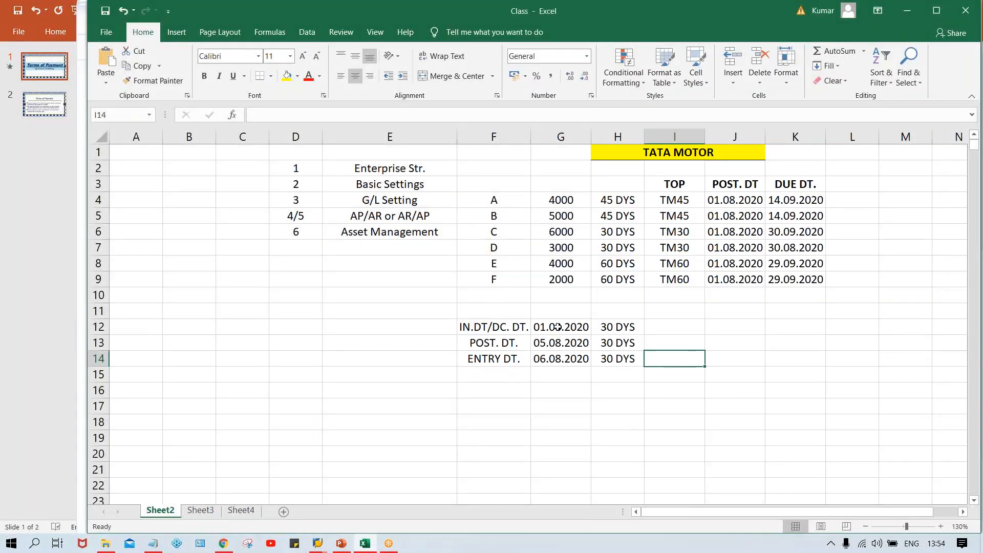
left_click(561, 340)
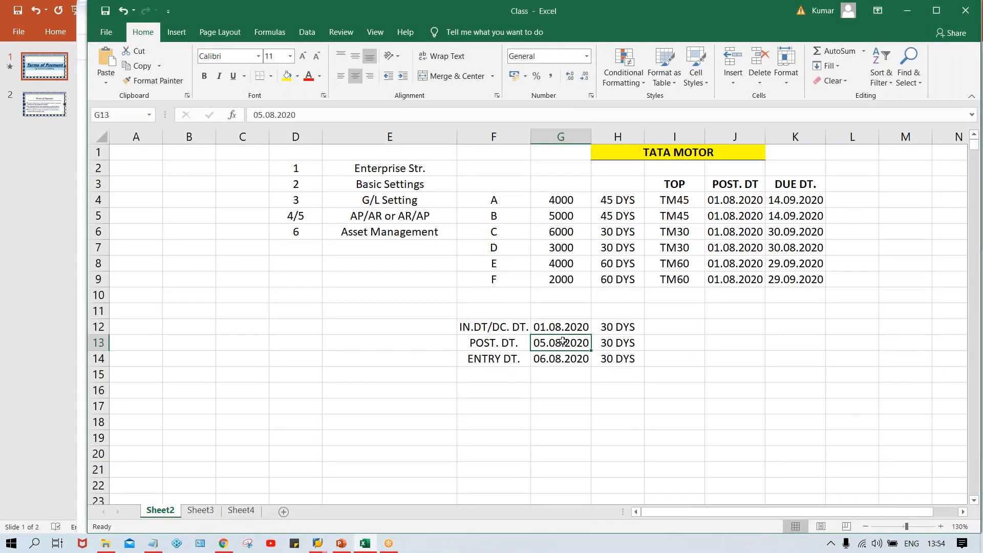
left_click(544, 320)
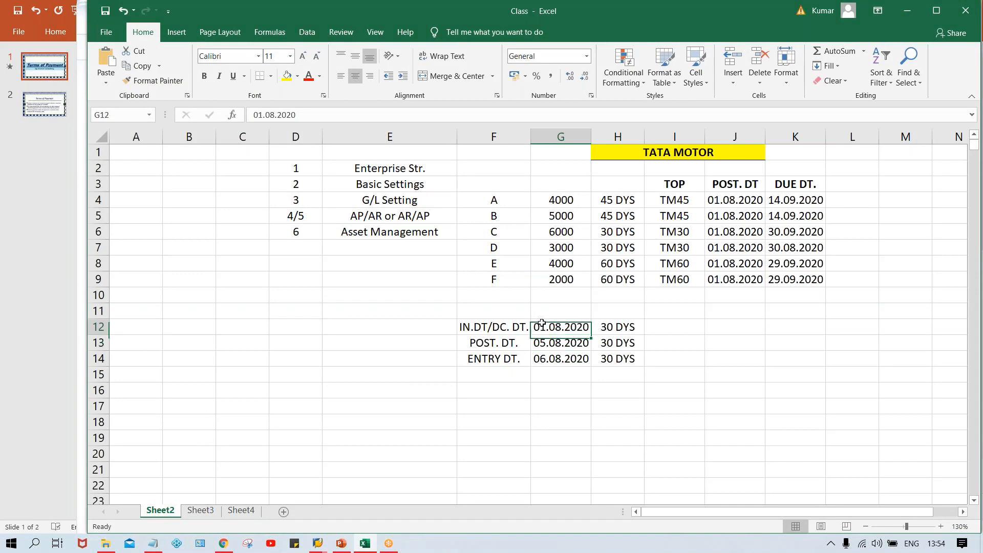
left_click(545, 344)
key("ctrl+v")
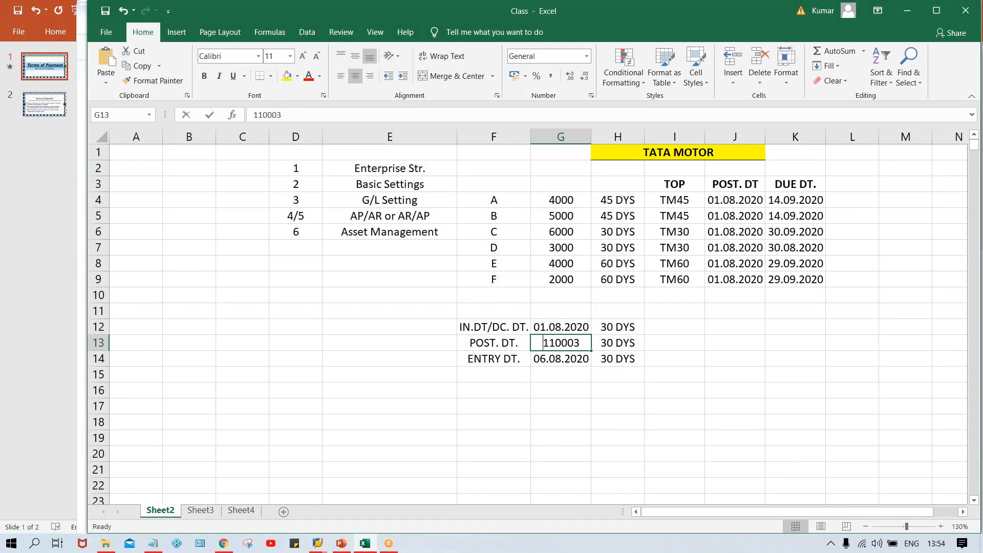
type("19.08.2020")
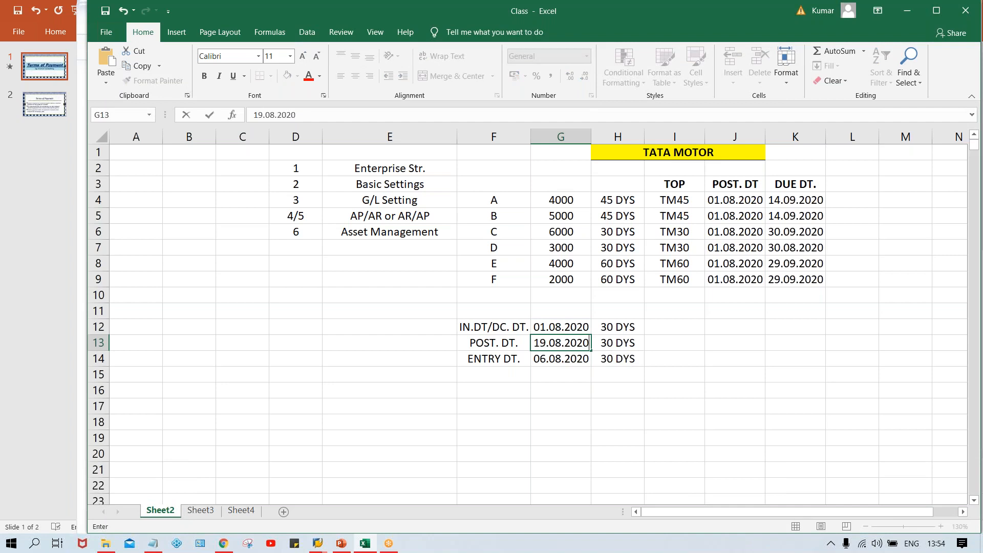
key("Tab")
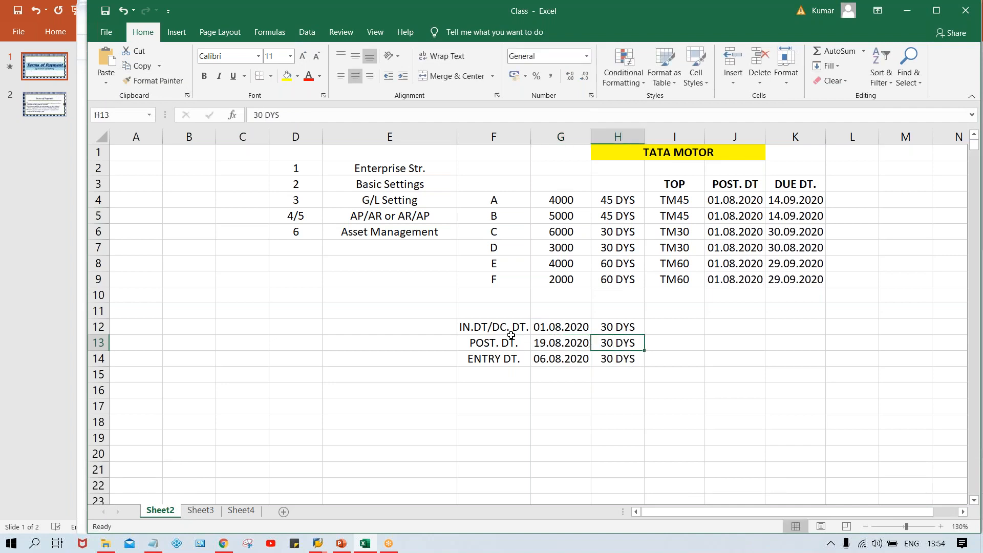
Set the invoice/document date in G12 to 15.08.2020.
left_click(542, 329)
type("15.")
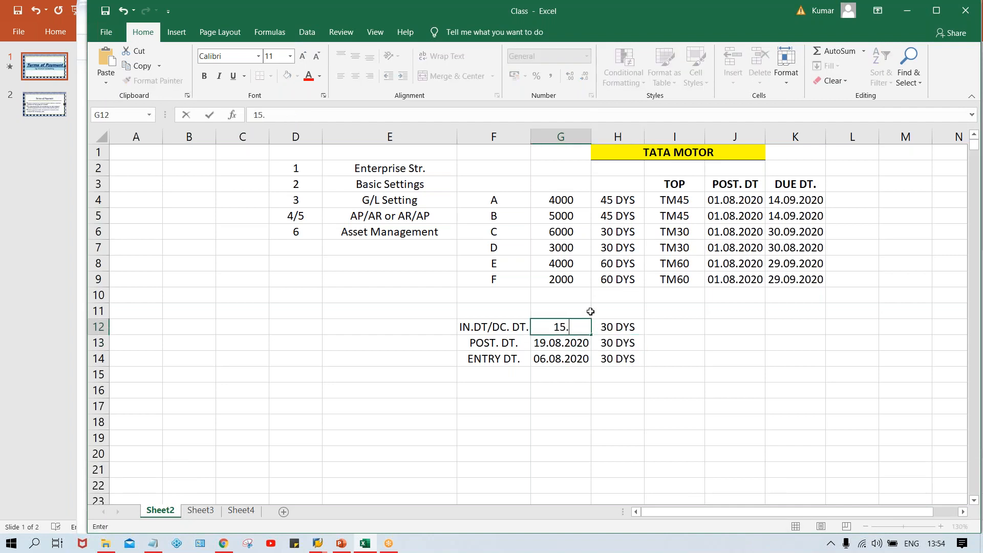
type("08.2020")
key("Tab")
Clear the entry date in G14 and its 30-day term in H14.
left_click(560, 361)
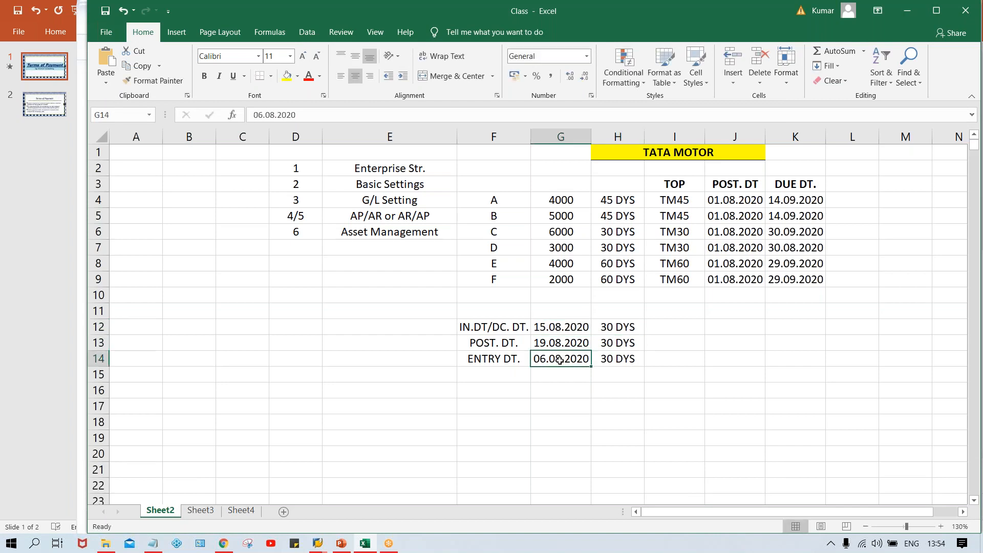
key("Delete")
left_click(613, 350)
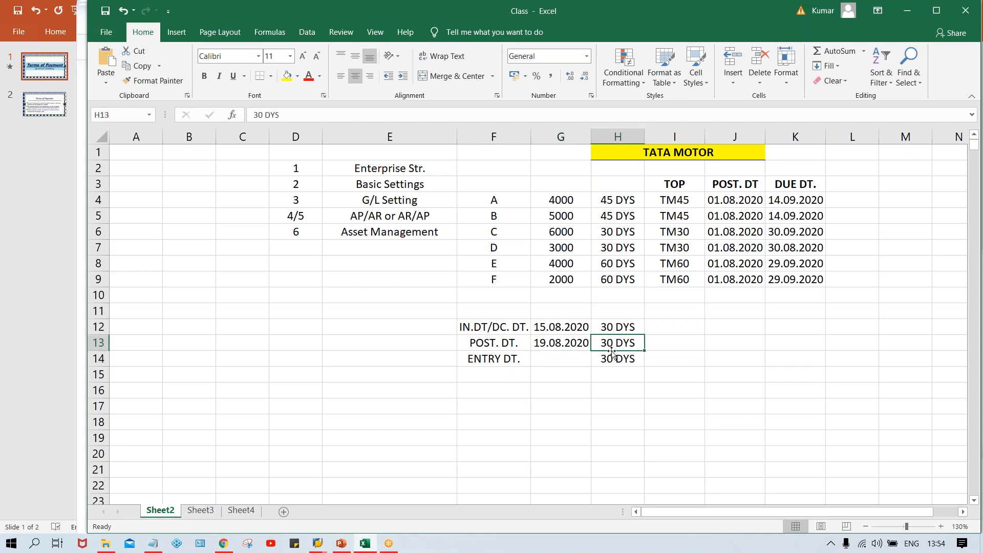
left_click(617, 375)
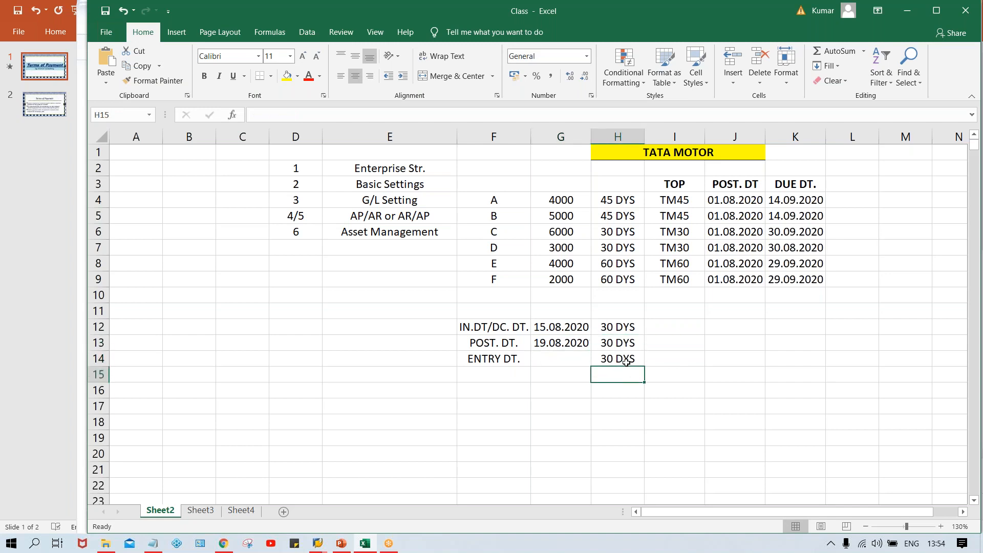
left_click(626, 359)
key("Delete")
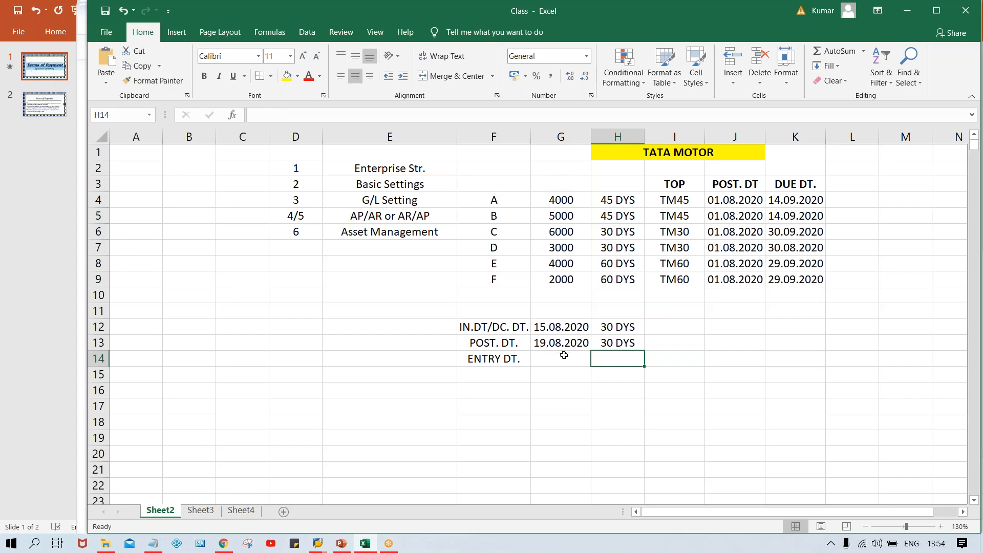
Switch to SAP and check the 30-day term and posting-date baseline in the TM30 payment terms entry.
key("alt+Tab")
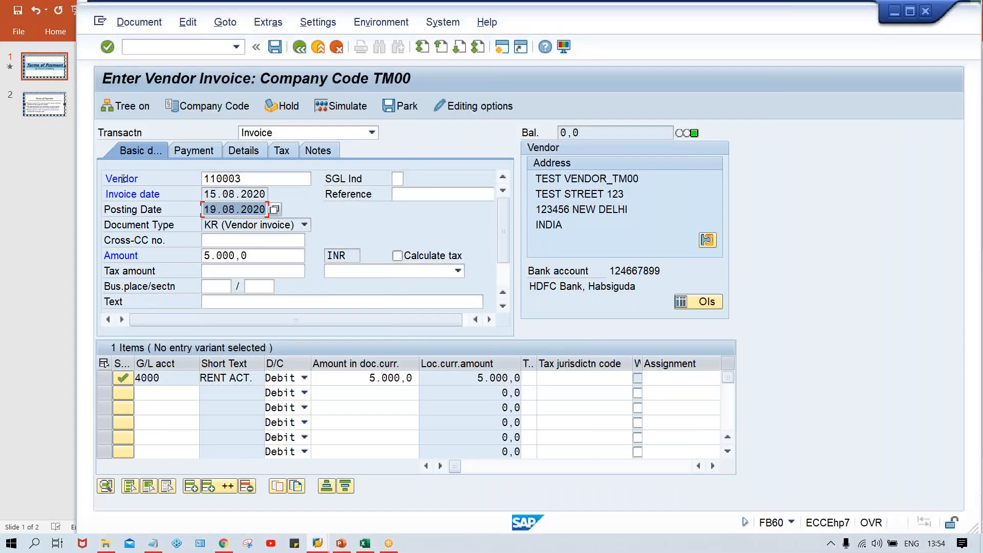
left_click_drag(250, 175, 189, 179)
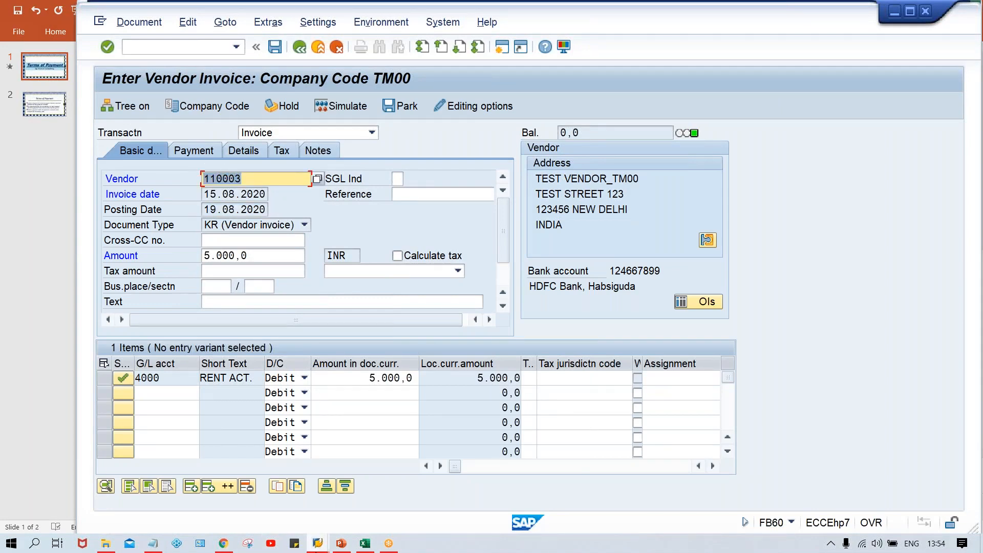
left_click(318, 542)
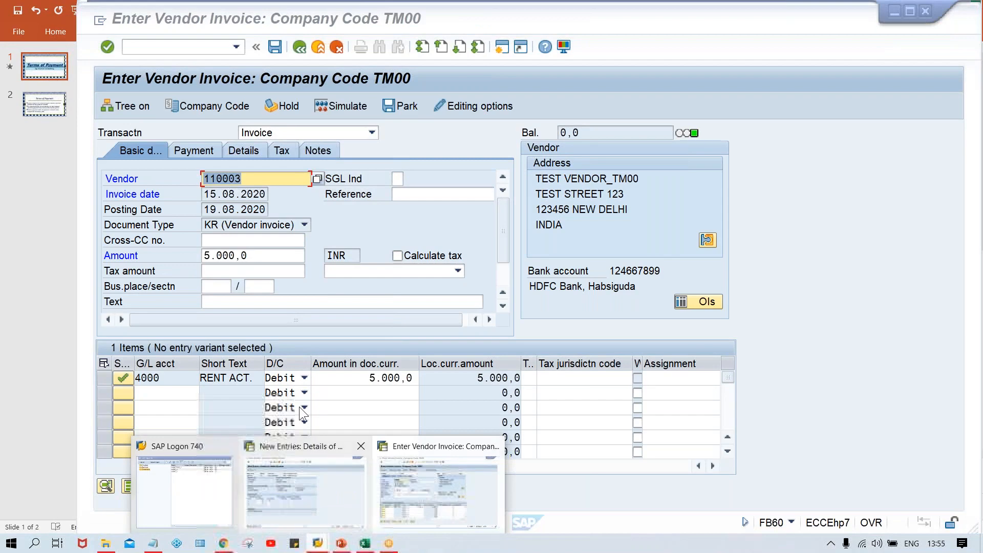
left_click(259, 484)
double_click(255, 331)
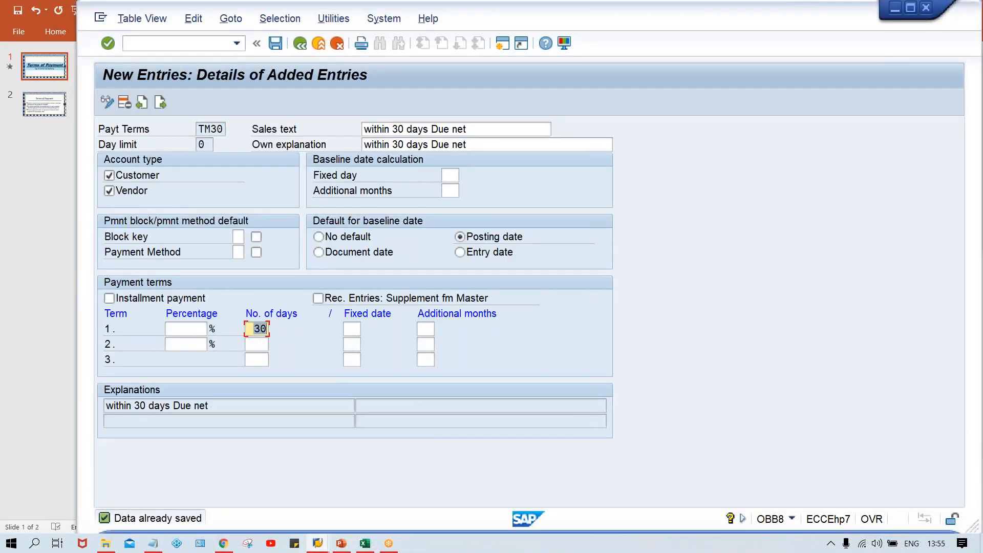
left_click(477, 241)
Switch to the Class workbook in Excel and enter the due date 18.09.2020 in I13 of the posting date row.
key("alt+Tab")
key("alt+Tab")
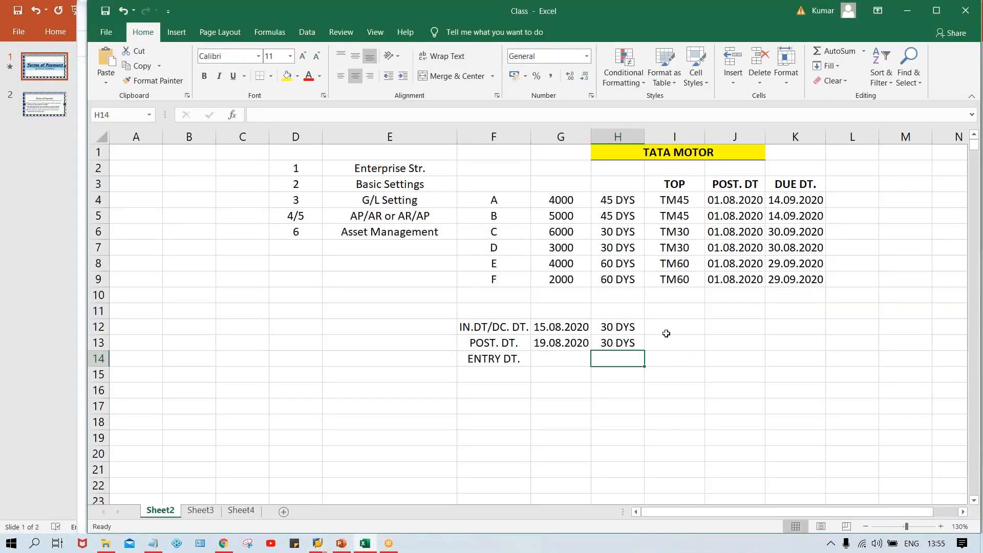
left_click(543, 344)
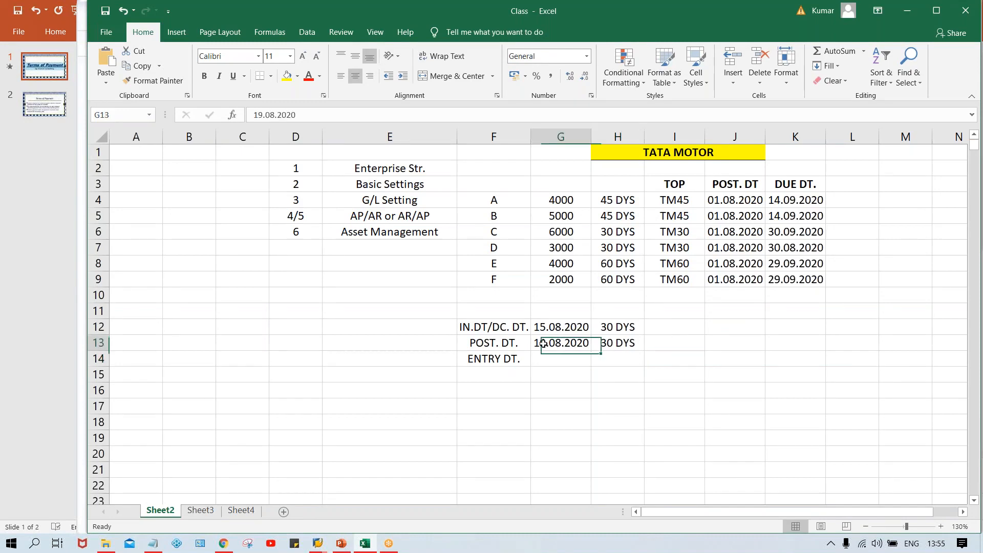
left_click(673, 344)
type("18")
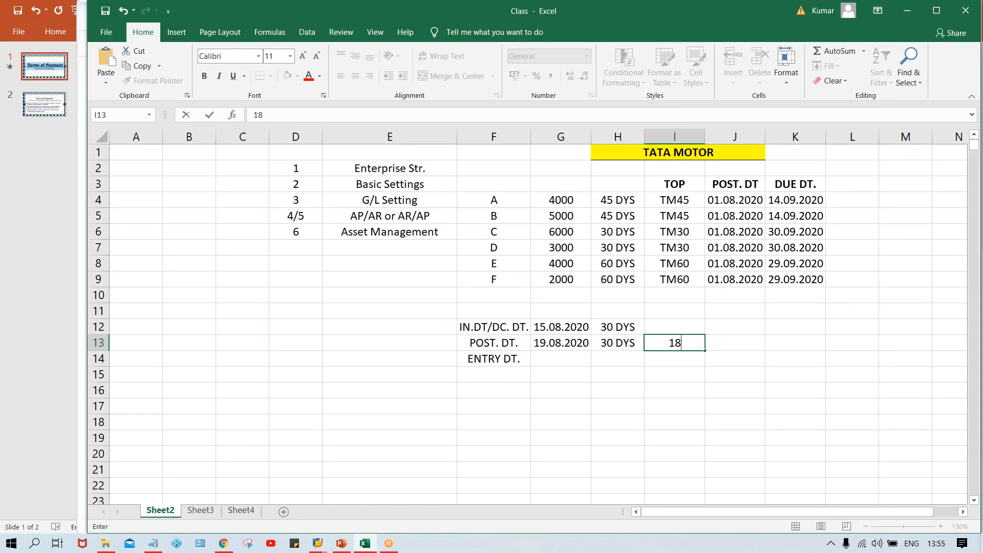
type(".09.2020")
key("Return")
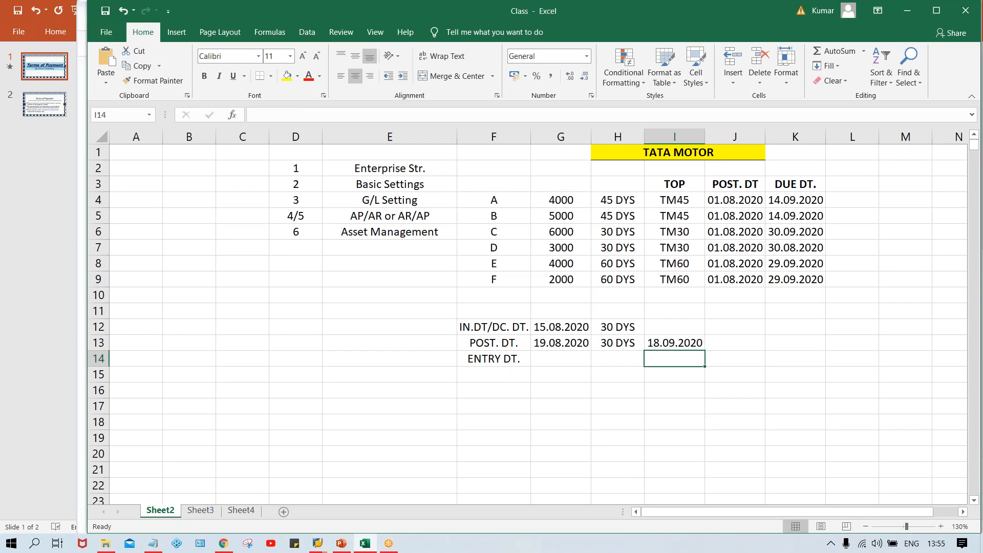
left_click(675, 343)
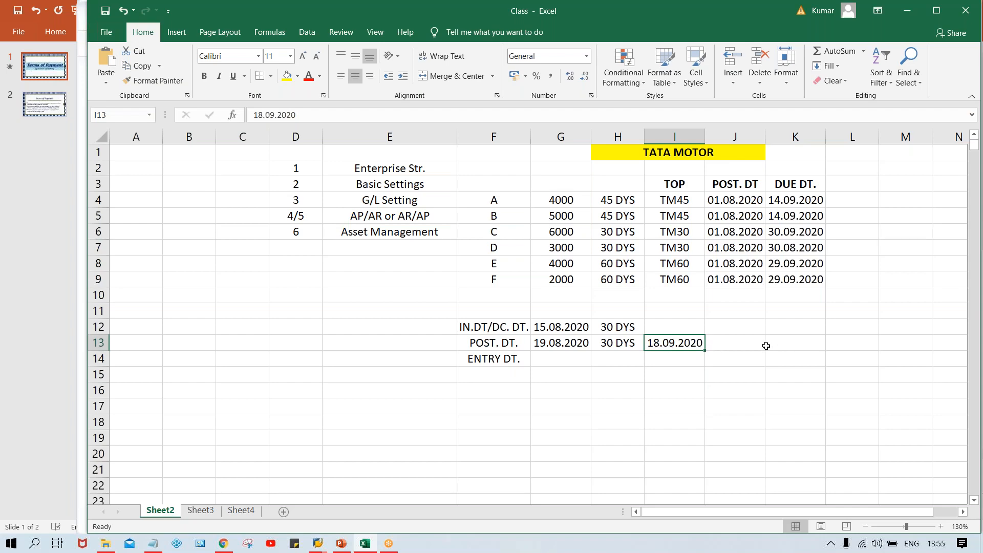
Switch to the FB60 vendor invoice in SAP and examine its payment data for the baseline and due dates.
key("alt+Tab")
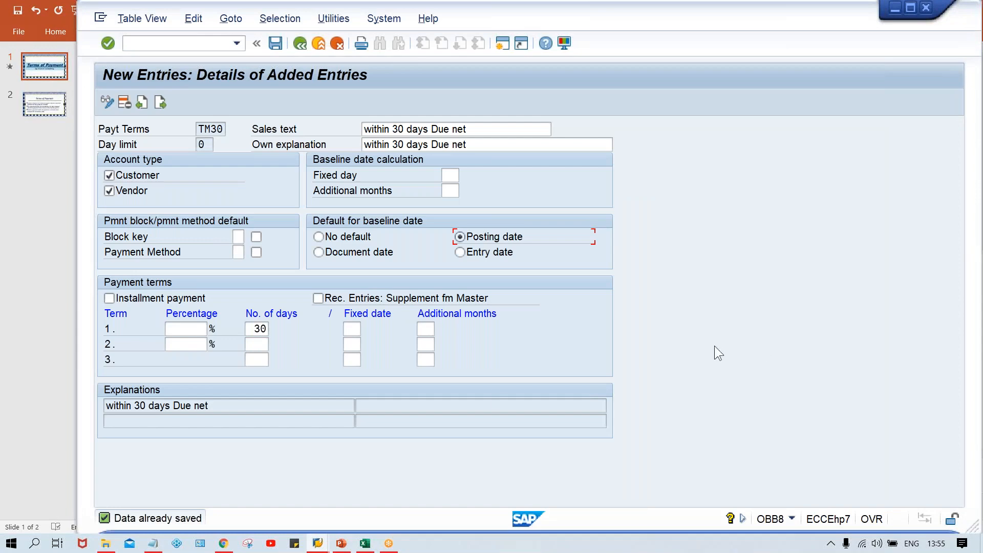
left_click(317, 543)
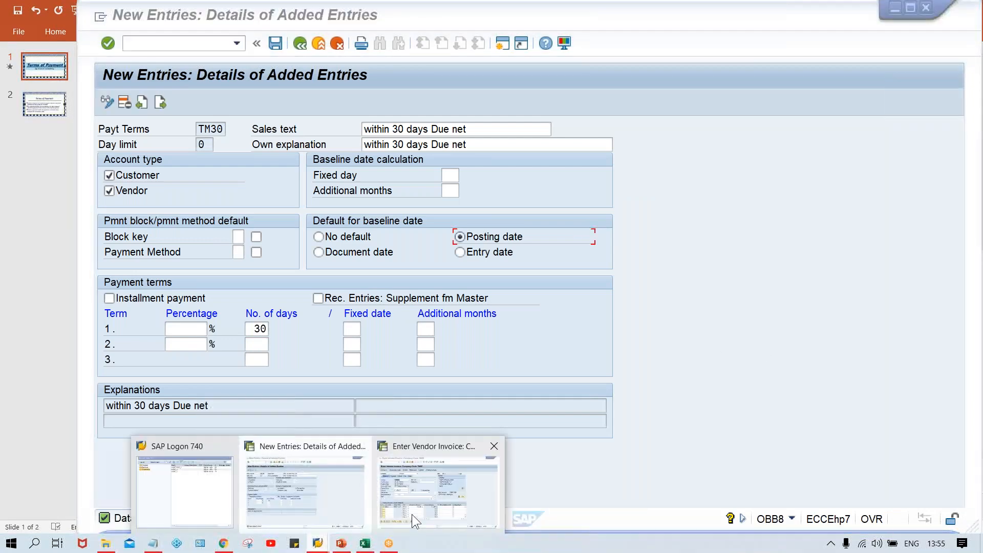
left_click(412, 514)
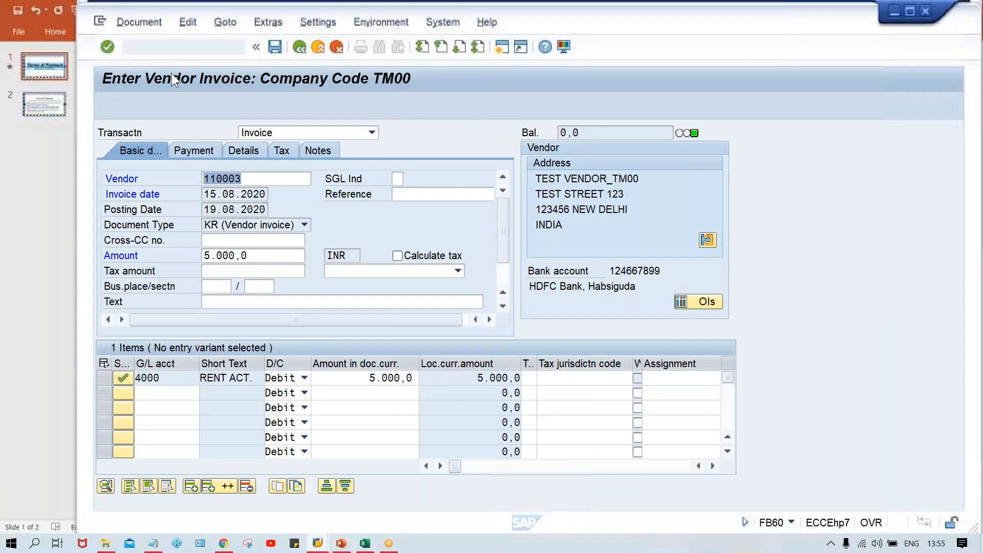
left_click(207, 152)
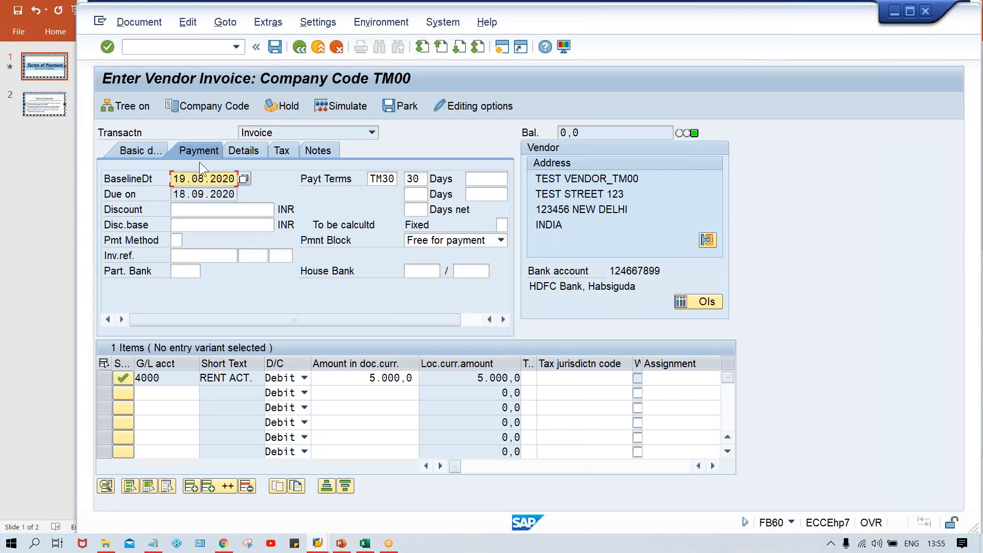
Compare the invoice's posting date with its baseline date, 30-day term and due date, and post the vendor invoice.
left_click(146, 155)
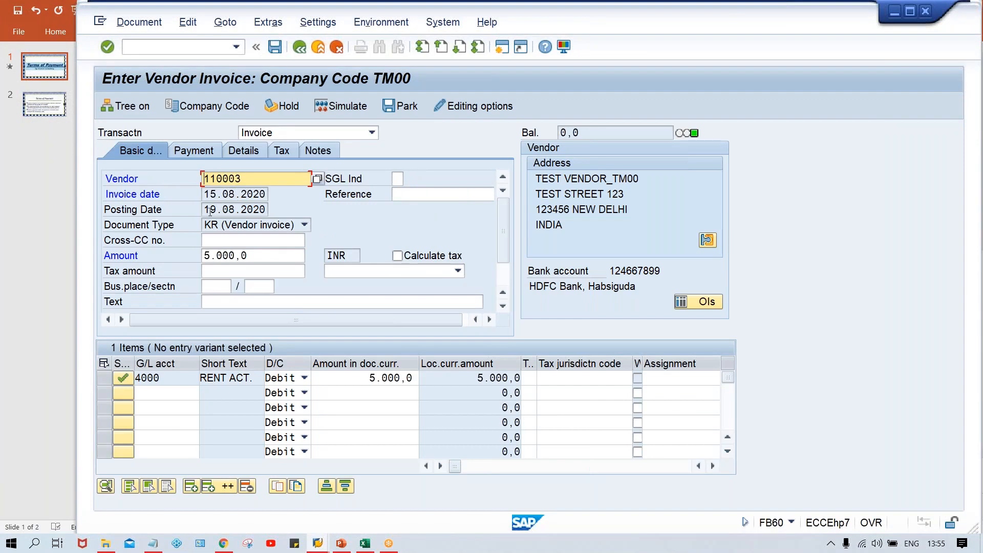
left_click_drag(204, 210, 298, 208)
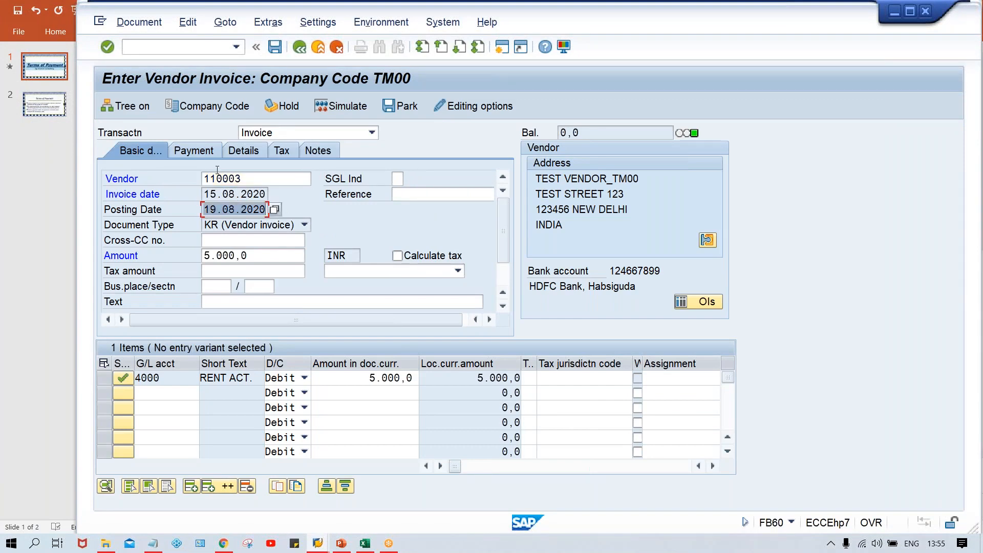
left_click(208, 151)
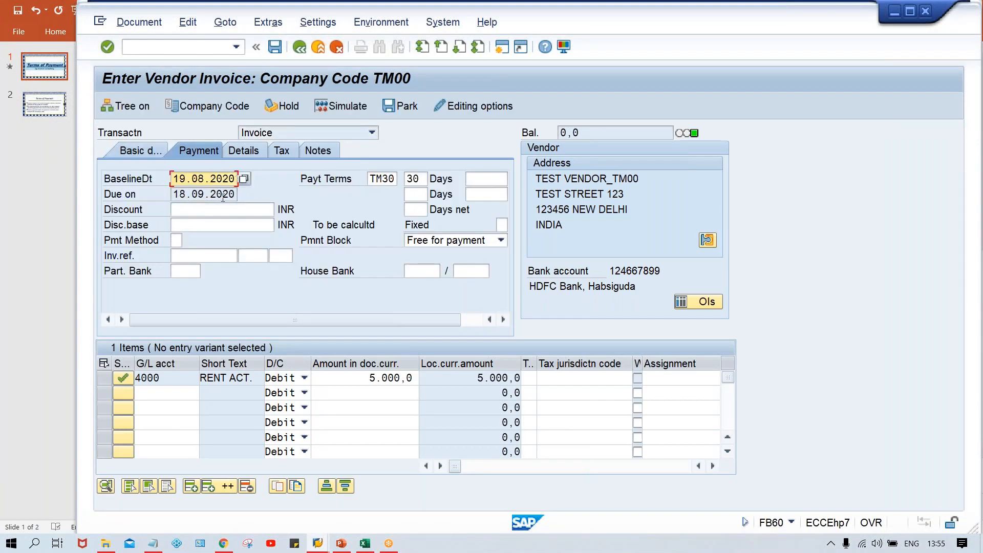
left_click(420, 179)
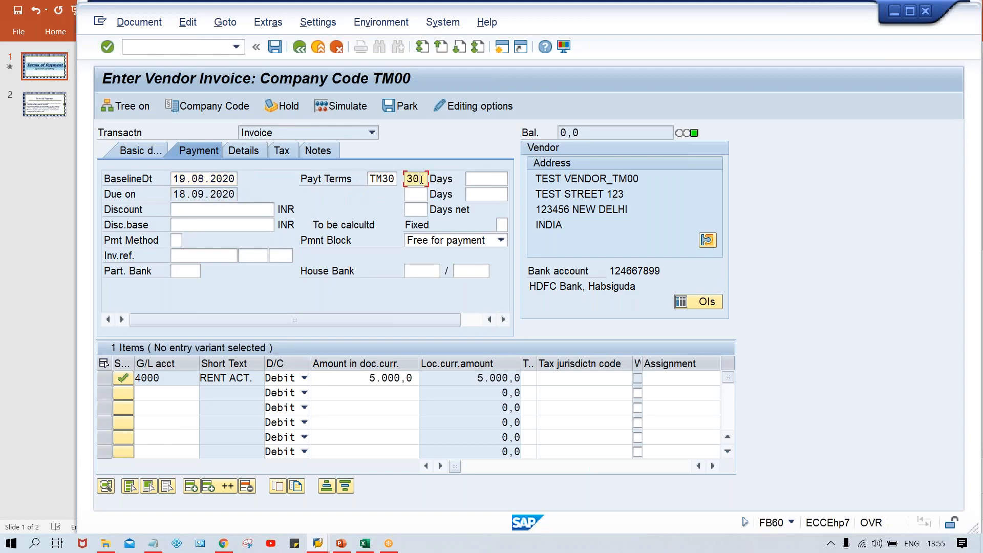
left_click_drag(173, 194, 274, 208)
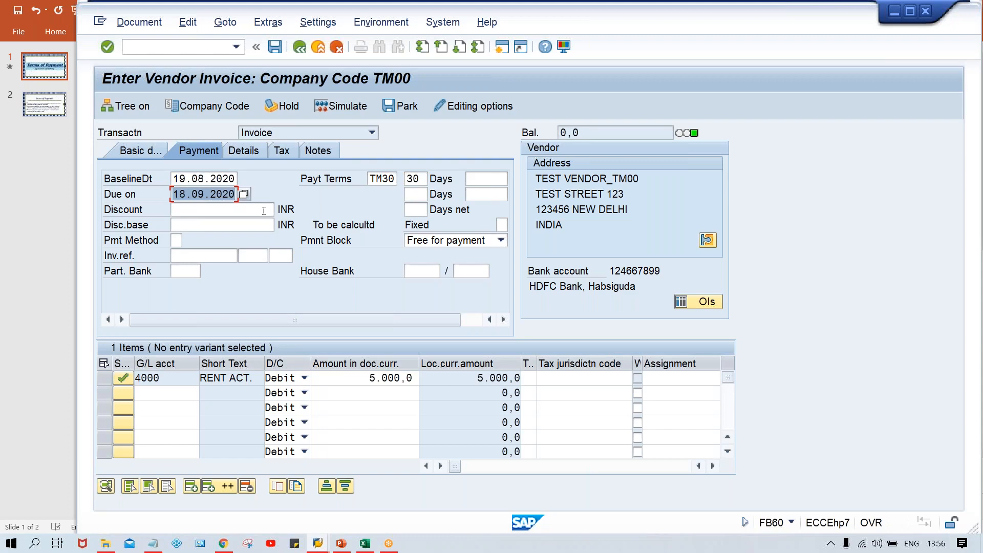
left_click(277, 47)
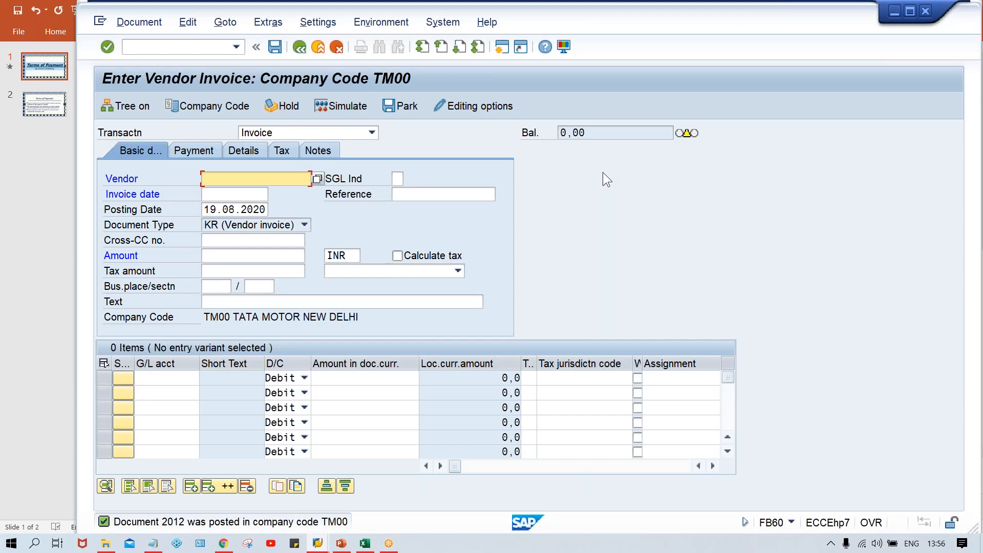
Switch to the Class workbook in Excel and review the TM30 and TM60 payment terms in the TATA MOTOR table.
left_click(365, 543)
left_click(675, 231)
left_click(670, 276)
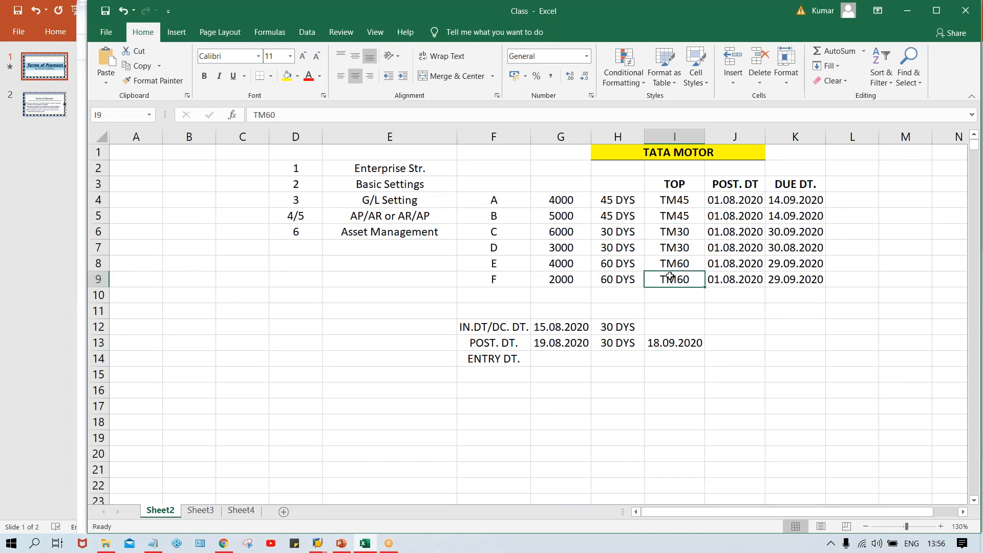
left_click(496, 263)
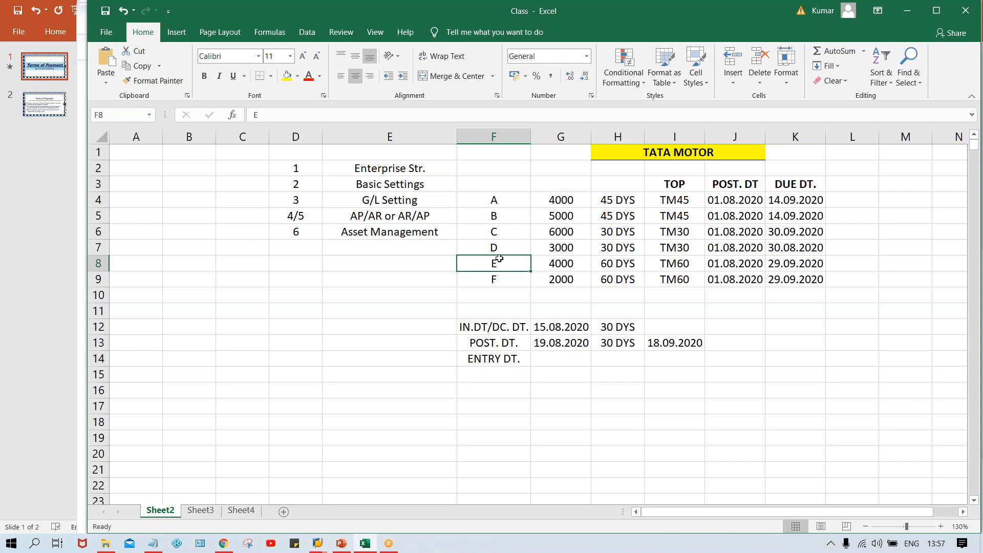
left_click(904, 86)
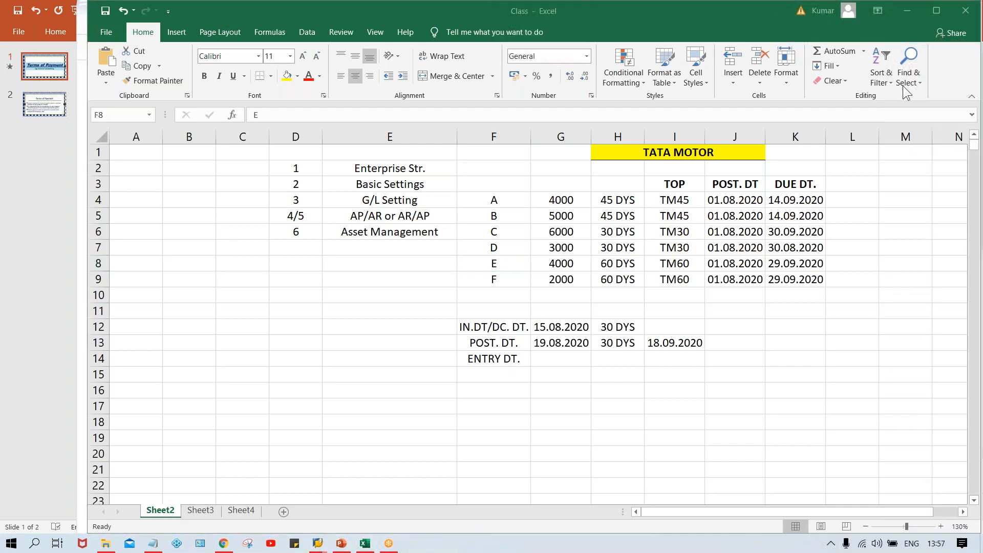